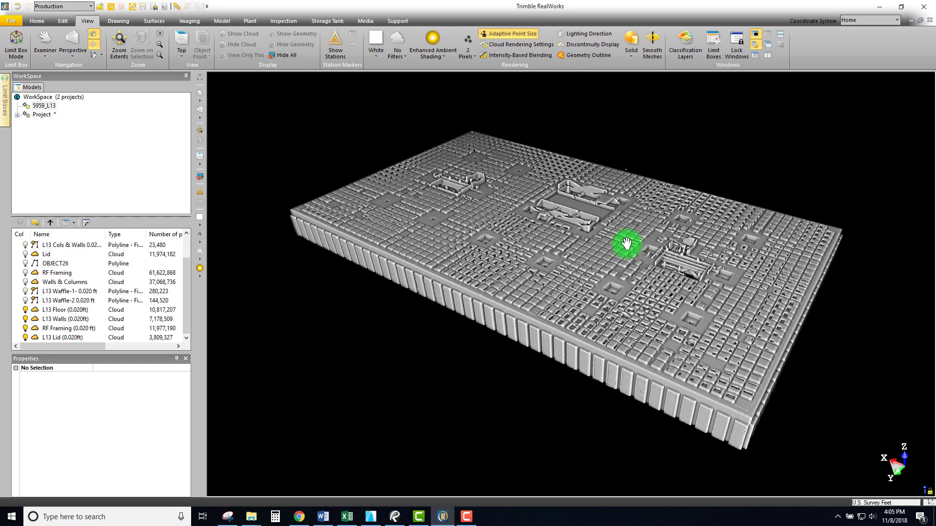
Display the geometry of the L13 Waffle-1, L13 Waffle-2 and L13 Cols & Walls polylines
{"action": "scroll", "coordinate": [600, 237], "scroll_direction": "up", "scroll_amount": 5}
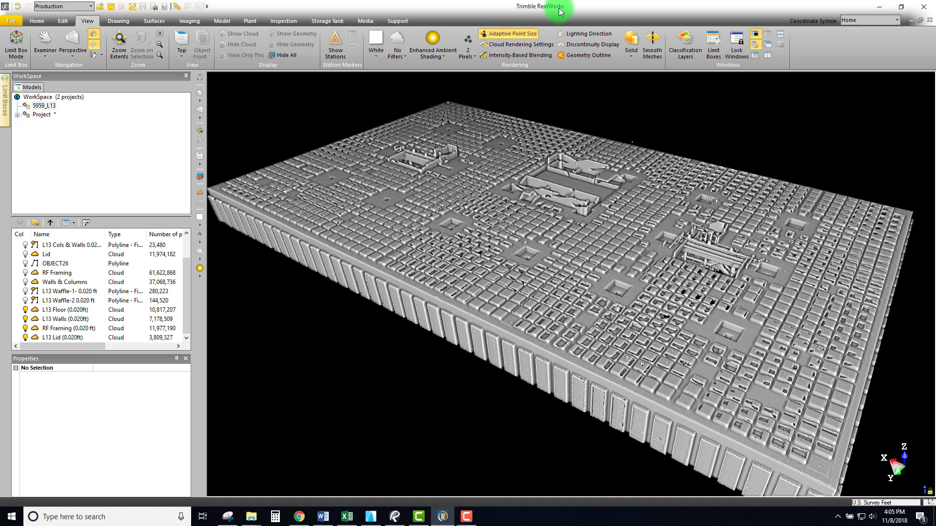
{"action": "scroll", "coordinate": [560, 214], "scroll_direction": "down", "scroll_amount": 3}
{"action": "middle_click_drag", "start_coordinate": [563, 213], "coordinate": [576, 251]}
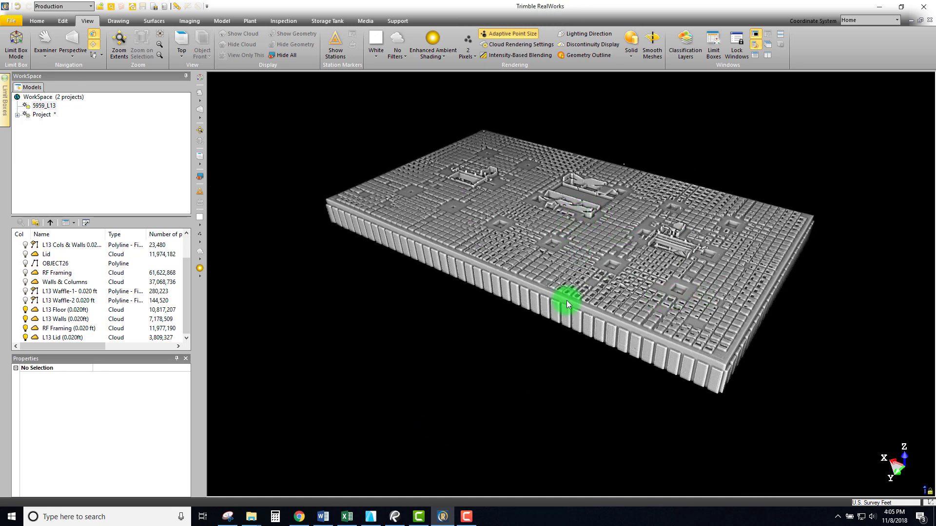
{"action": "left_click", "coordinate": [56, 292]}
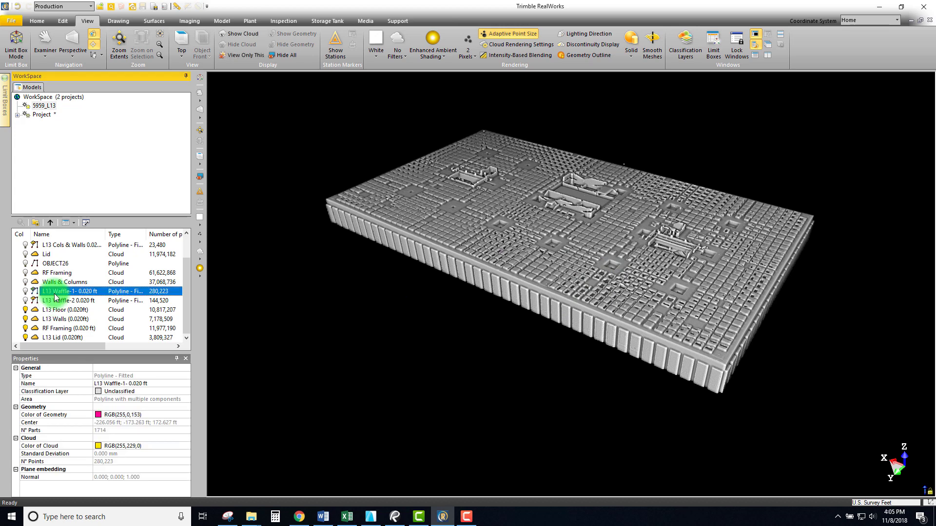
{"action": "left_click", "coordinate": [58, 301], "text": "ctrl"}
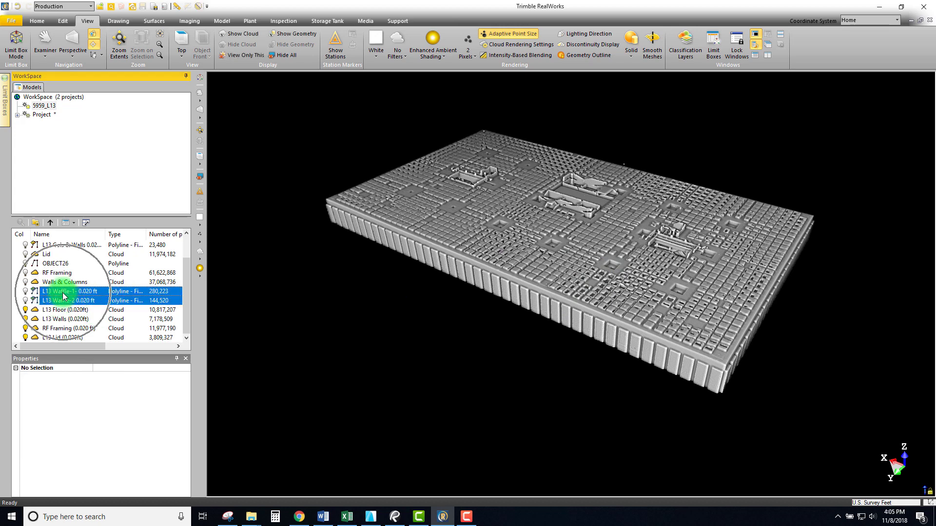
{"action": "scroll", "coordinate": [82, 268], "scroll_direction": "up", "scroll_amount": 1}
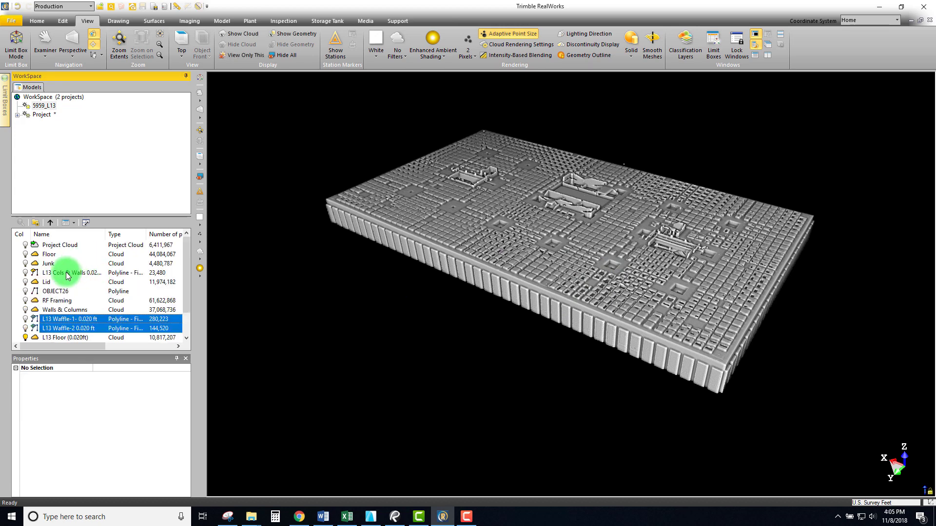
{"action": "left_click", "coordinate": [68, 277], "text": "ctrl"}
{"action": "right_click", "coordinate": [68, 276]}
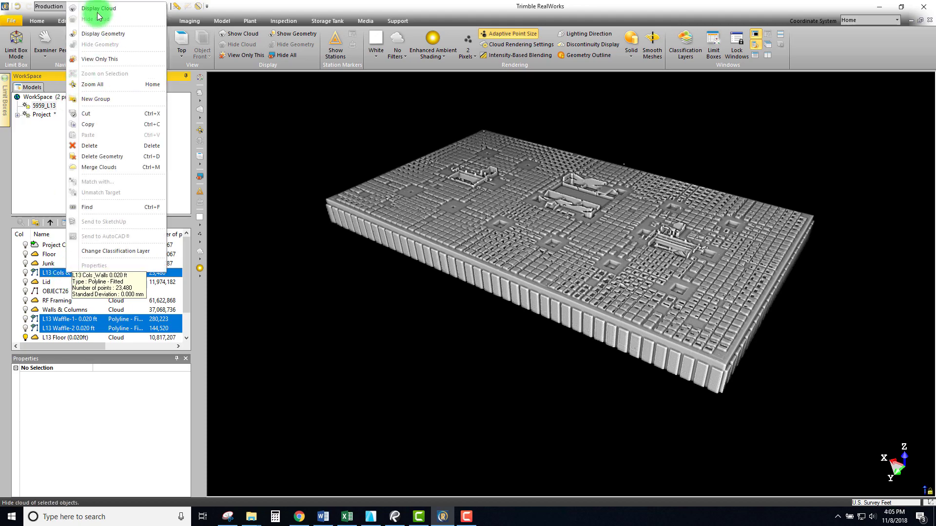
{"action": "left_click", "coordinate": [103, 34]}
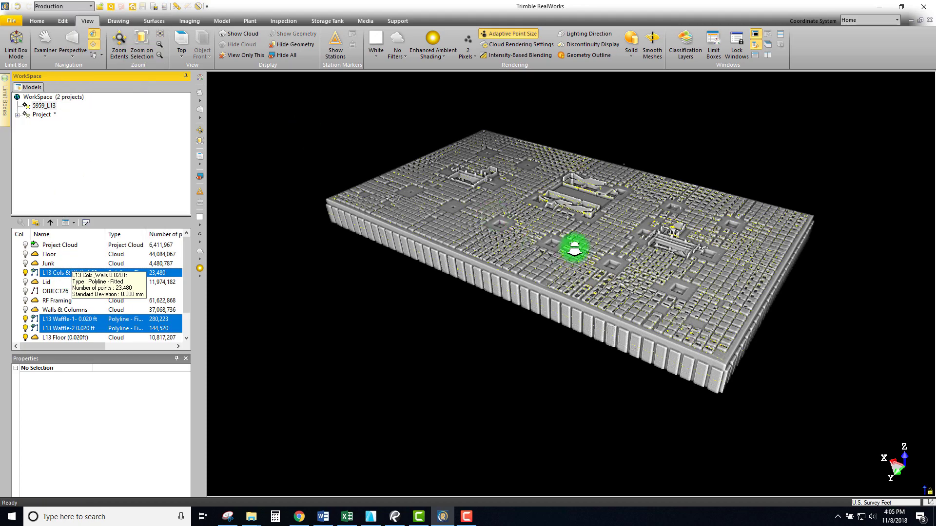
Inspect the polylines on the waffle slab and select L13 Cols & Walls, L13 Waffle-1 and L13 Waffle-2 together
{"action": "scroll", "coordinate": [574, 249], "scroll_direction": "up", "scroll_amount": 3}
{"action": "left_click_drag", "start_coordinate": [789, 88], "coordinate": [568, 237]}
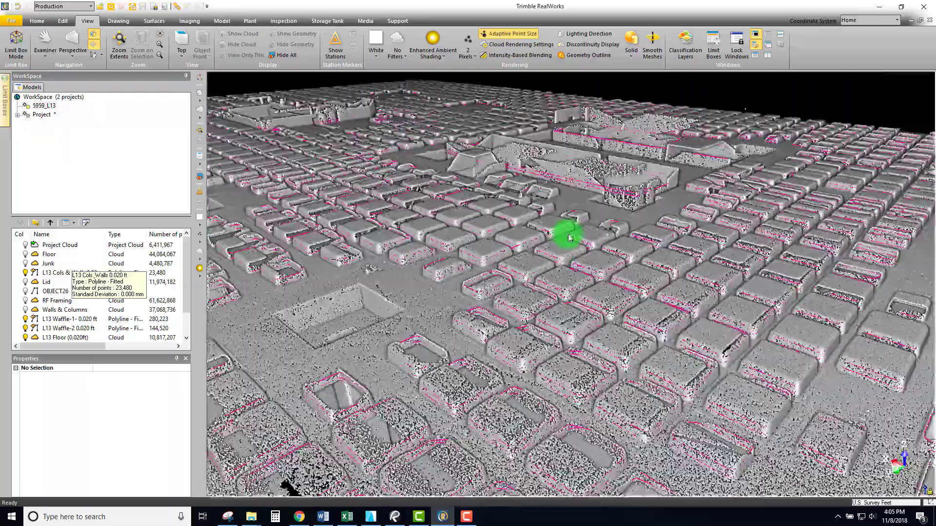
{"action": "scroll", "coordinate": [564, 231], "scroll_direction": "down", "scroll_amount": 5}
{"action": "scroll", "coordinate": [580, 246], "scroll_direction": "down", "scroll_amount": 5}
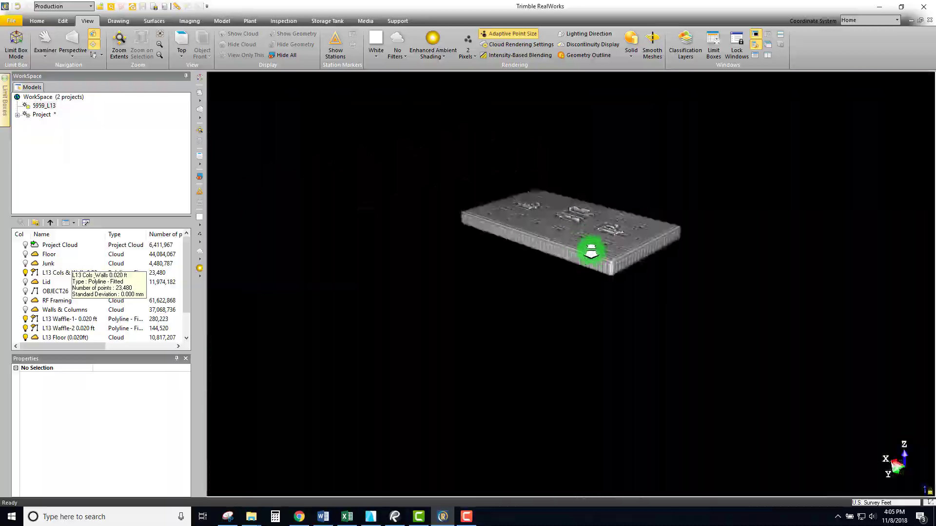
{"action": "scroll", "coordinate": [587, 239], "scroll_direction": "up", "scroll_amount": 5}
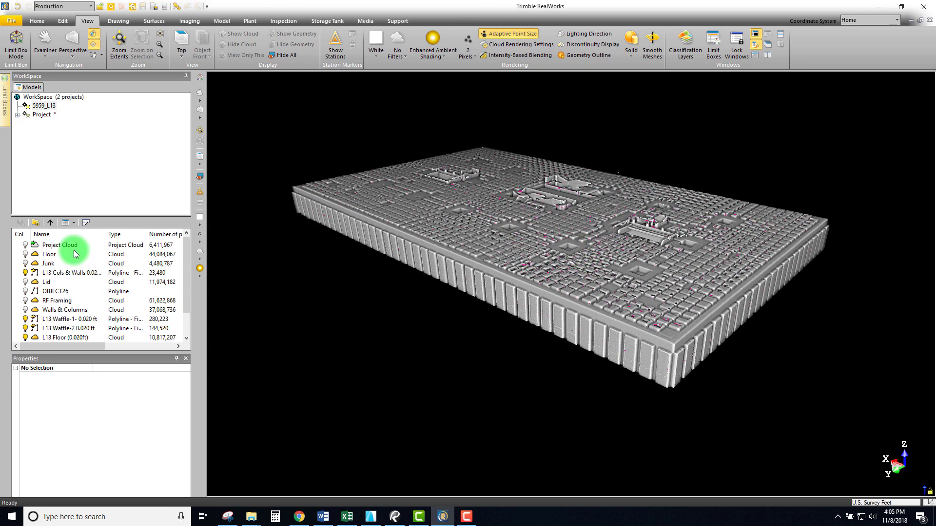
{"action": "left_click", "coordinate": [57, 276]}
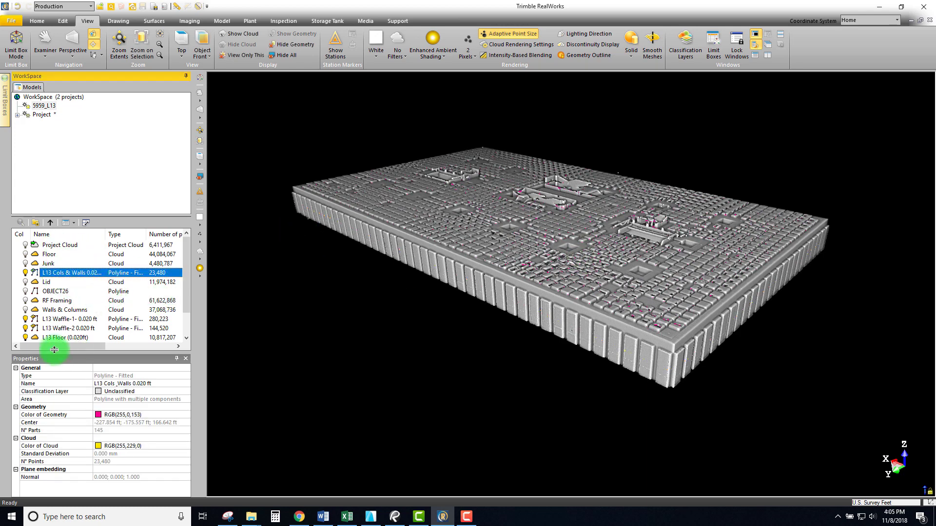
{"action": "left_click", "coordinate": [57, 319], "text": "ctrl"}
{"action": "left_click", "coordinate": [57, 328], "text": "ctrl"}
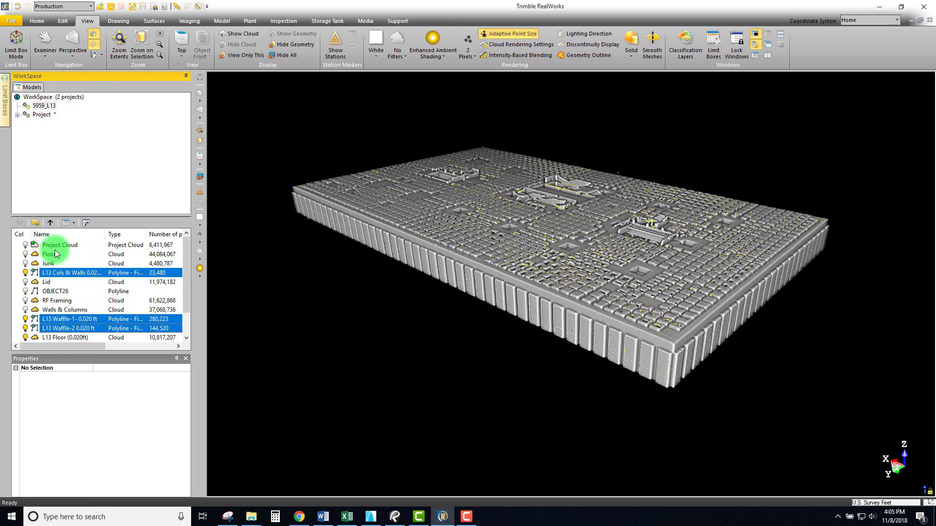
{"action": "scroll", "coordinate": [53, 273], "scroll_direction": "down", "scroll_amount": 1}
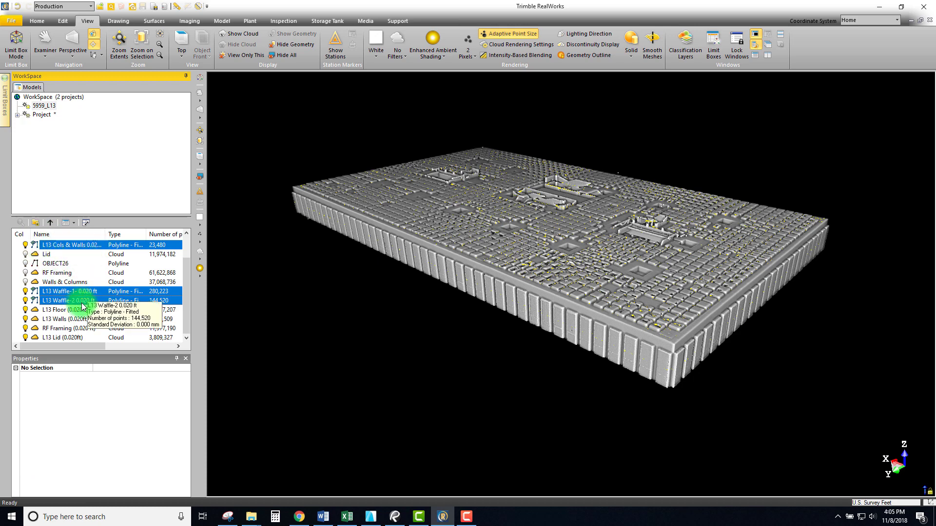
Start exporting the selected polylines and choose the From TRW folder as the destination
{"action": "left_click", "coordinate": [34, 22]}
{"action": "left_click", "coordinate": [34, 45]}
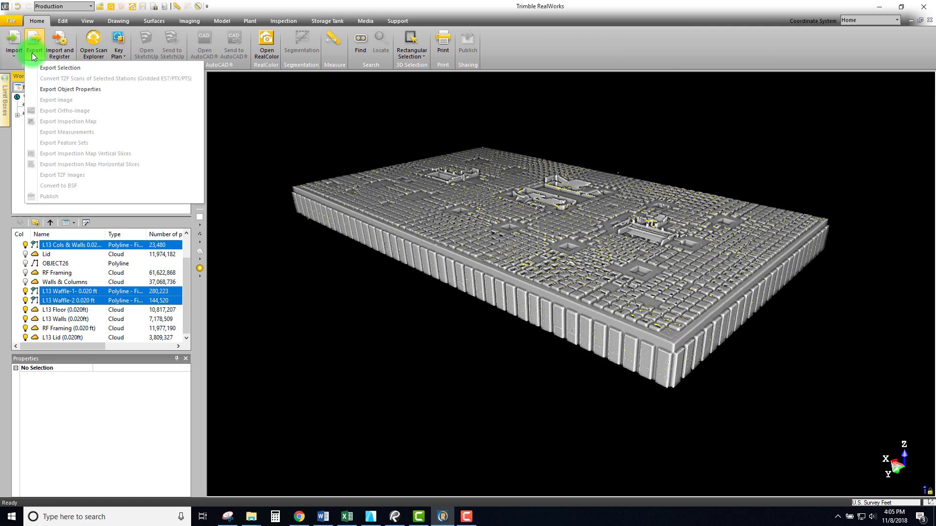
{"action": "left_click", "coordinate": [46, 68]}
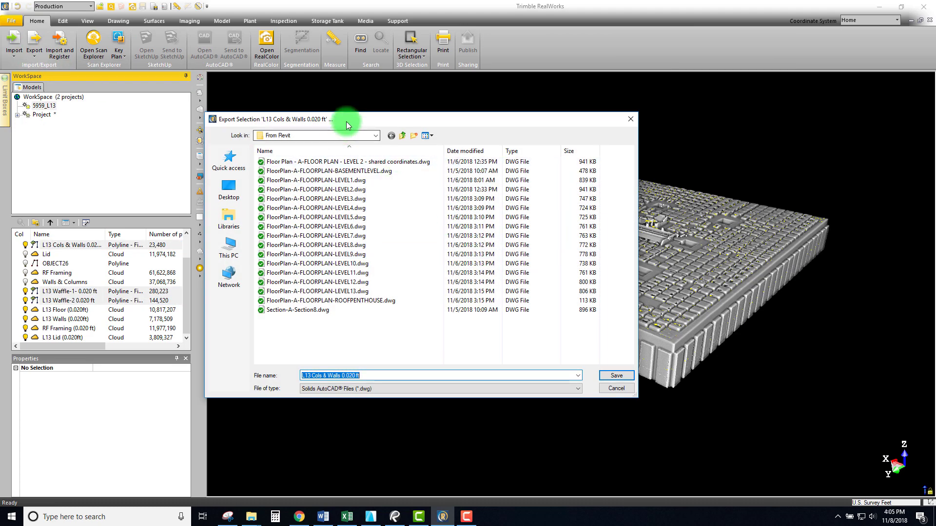
{"action": "left_click", "coordinate": [471, 146]}
{"action": "double_click", "coordinate": [352, 179]}
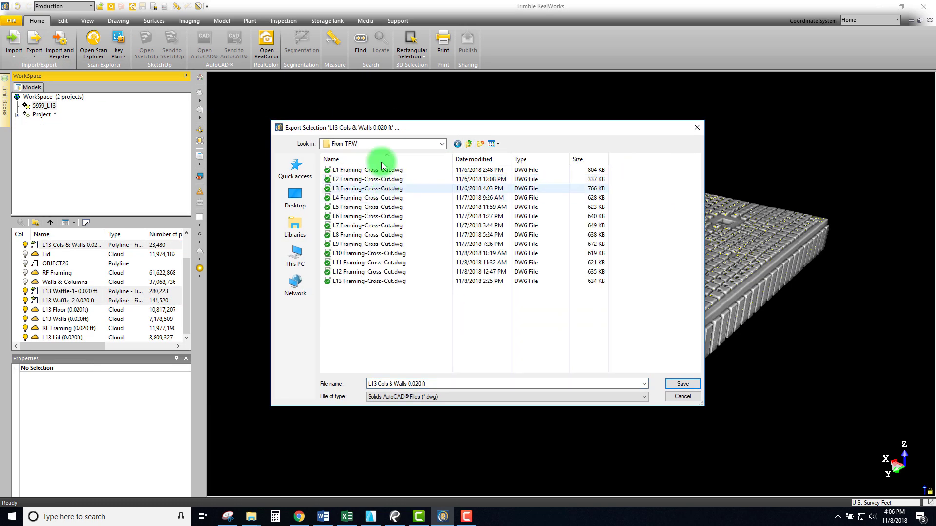
Name the export RF Framing-Cross-Cut.dwg, keep the Solids AutoCAD Files (*.dwg) type, and save it
{"action": "left_click", "coordinate": [379, 383]}
{"action": "left_click", "coordinate": [355, 282]}
{"action": "left_click", "coordinate": [395, 383]}
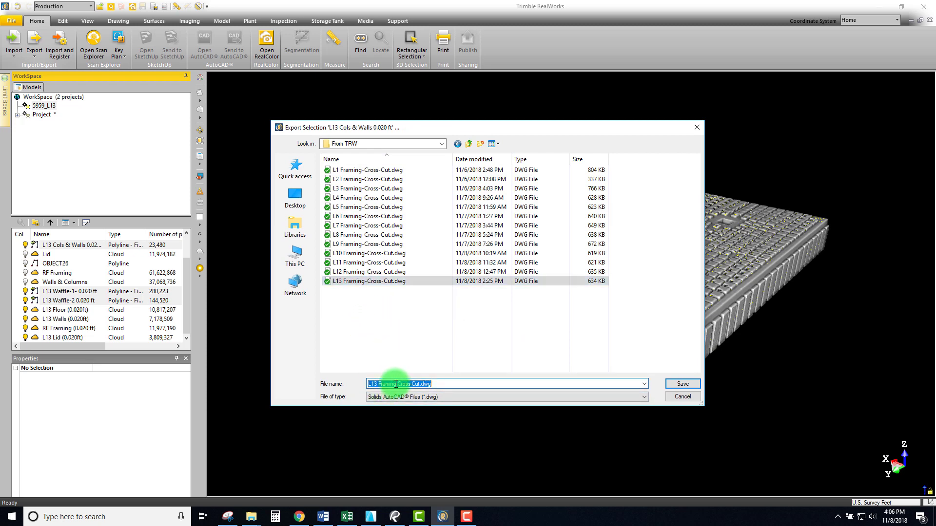
{"action": "left_click_drag", "start_coordinate": [390, 384], "coordinate": [356, 383]}
{"action": "type", "text": "RF F"}
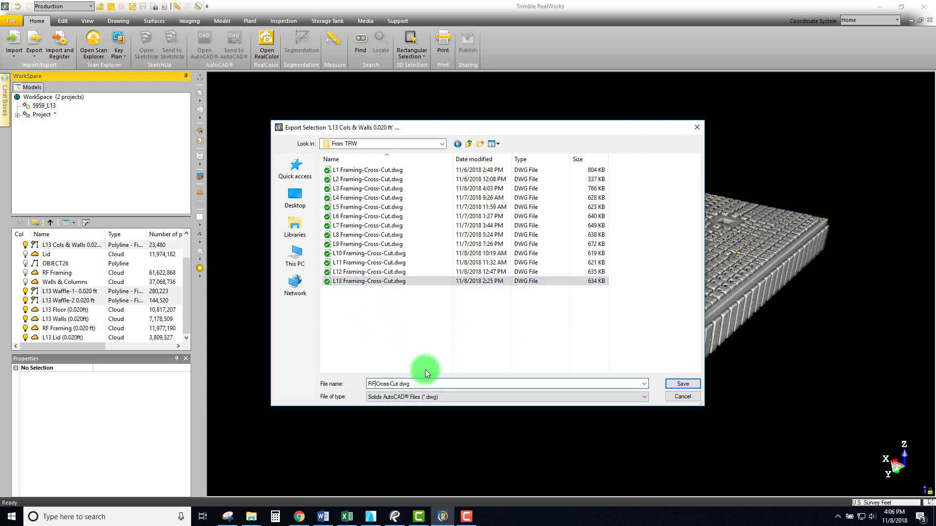
{"action": "type", "text": "raming-"}
{"action": "left_click", "coordinate": [463, 397]}
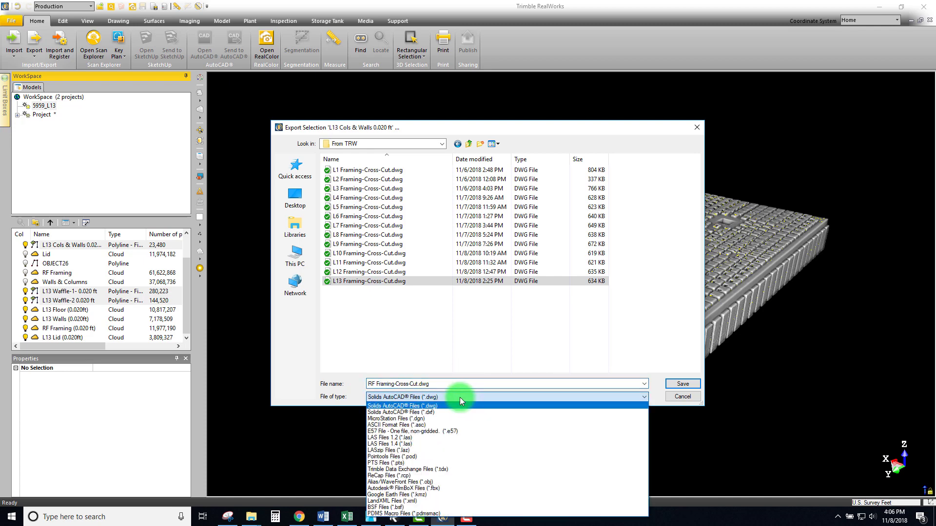
{"action": "left_click", "coordinate": [442, 406]}
{"action": "left_click", "coordinate": [683, 384]}
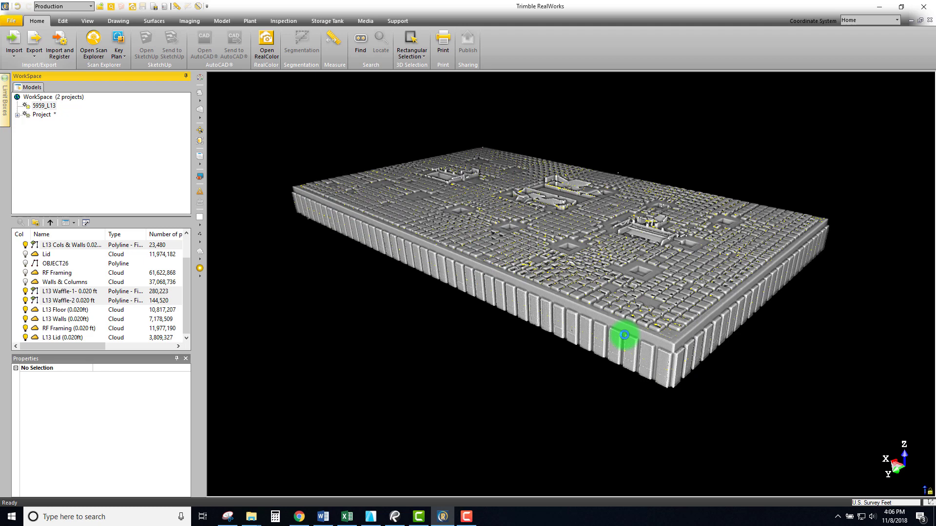
Review the DWG version and export content choices, keeping AutoCAD R24 (2010) Drawing and Selected geometries
{"action": "left_click_drag", "start_coordinate": [473, 185], "coordinate": [471, 195]}
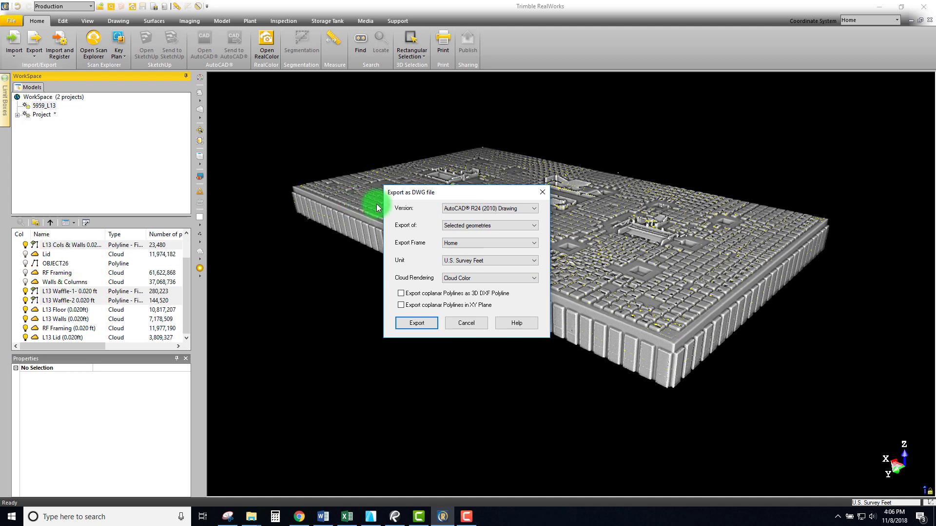
{"action": "left_click_drag", "start_coordinate": [439, 196], "coordinate": [420, 193]}
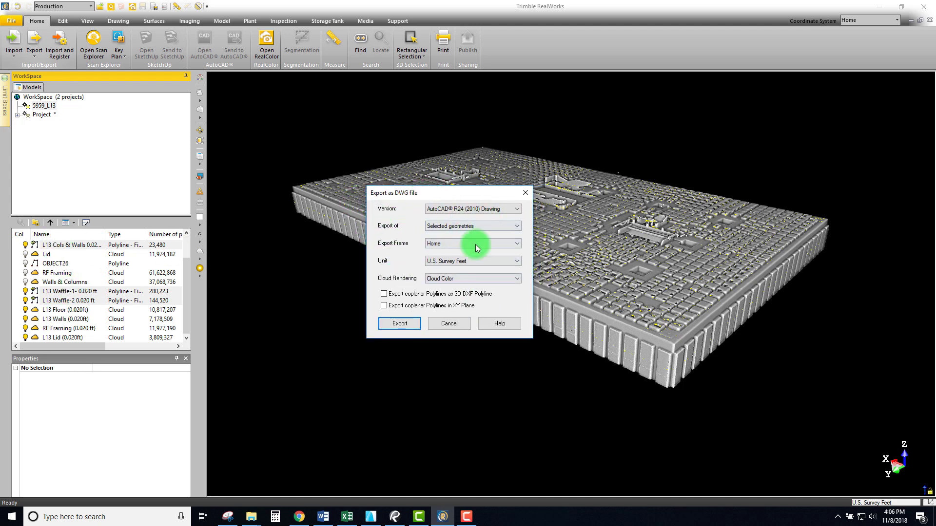
{"action": "left_click", "coordinate": [517, 209]}
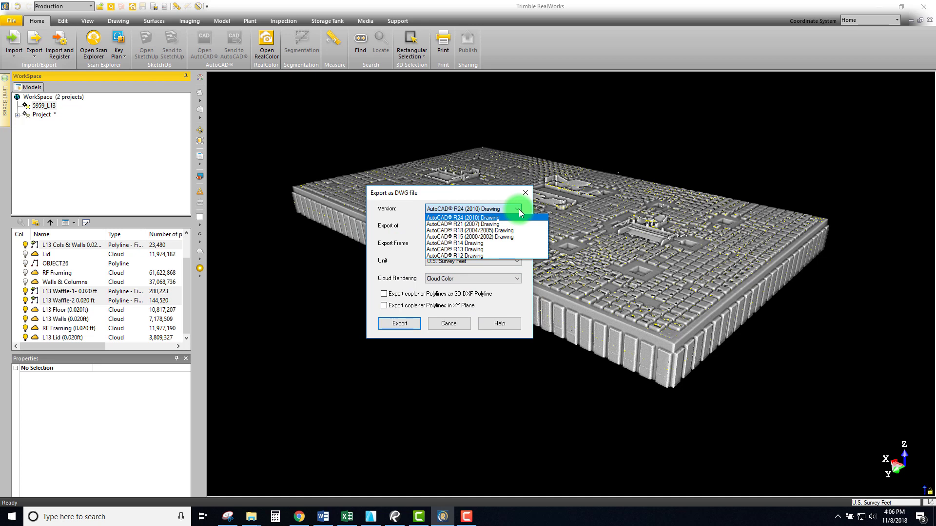
{"action": "left_click", "coordinate": [519, 209]}
{"action": "left_click", "coordinate": [487, 227]}
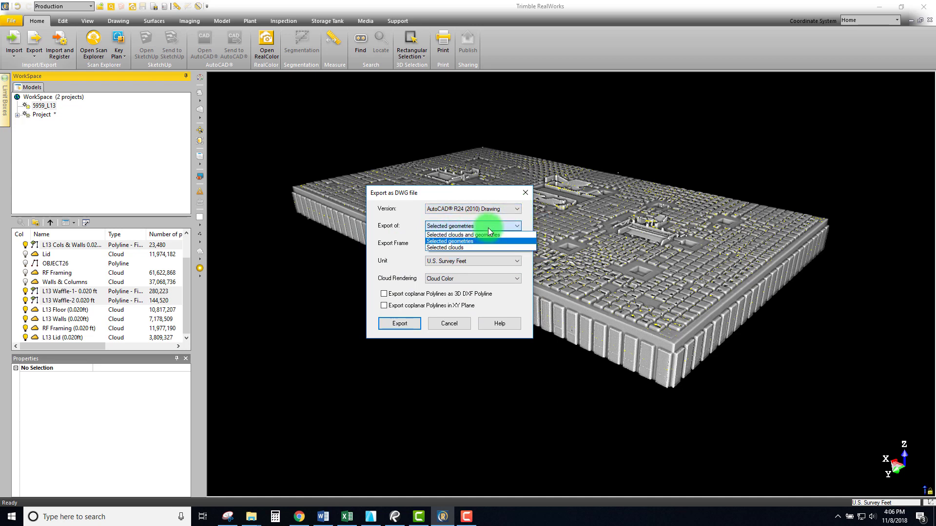
{"action": "left_click", "coordinate": [491, 227]}
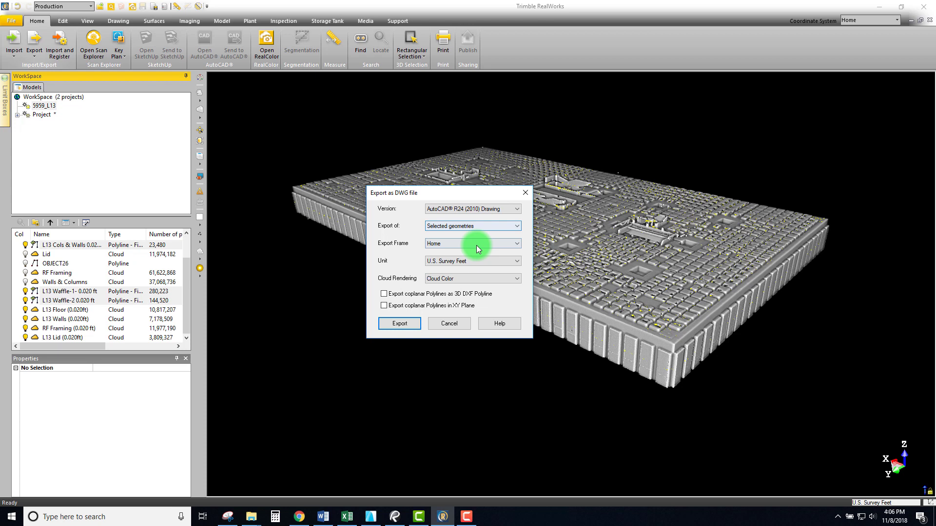
Keep the Home export frame, U.S. Survey Feet and Cloud Color rendering, and export the DWG file
{"action": "left_click", "coordinate": [476, 244]}
{"action": "left_click", "coordinate": [476, 243]}
{"action": "left_click", "coordinate": [480, 262]}
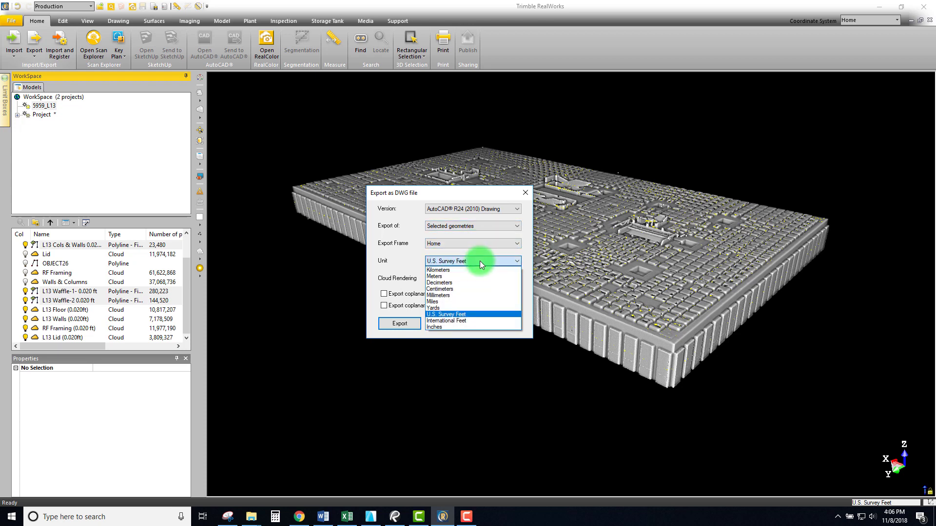
{"action": "left_click", "coordinate": [480, 261]}
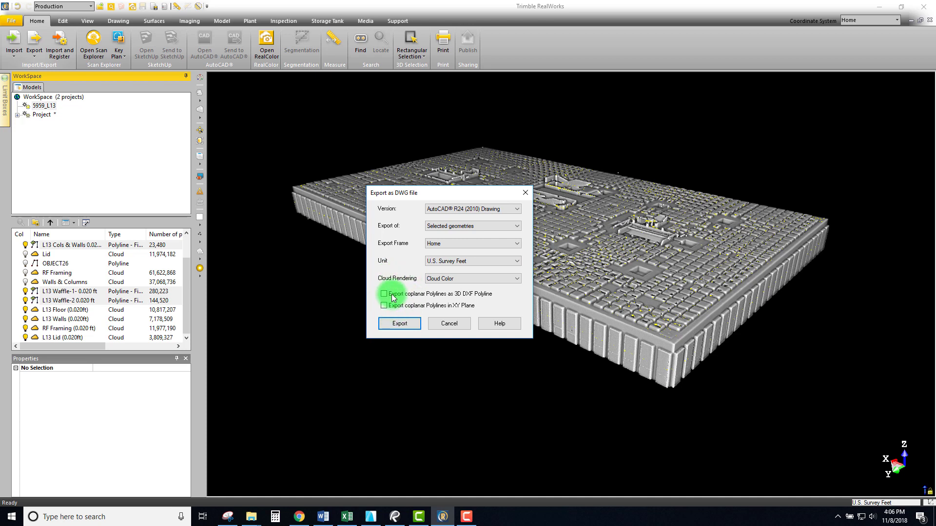
{"action": "left_click", "coordinate": [473, 280]}
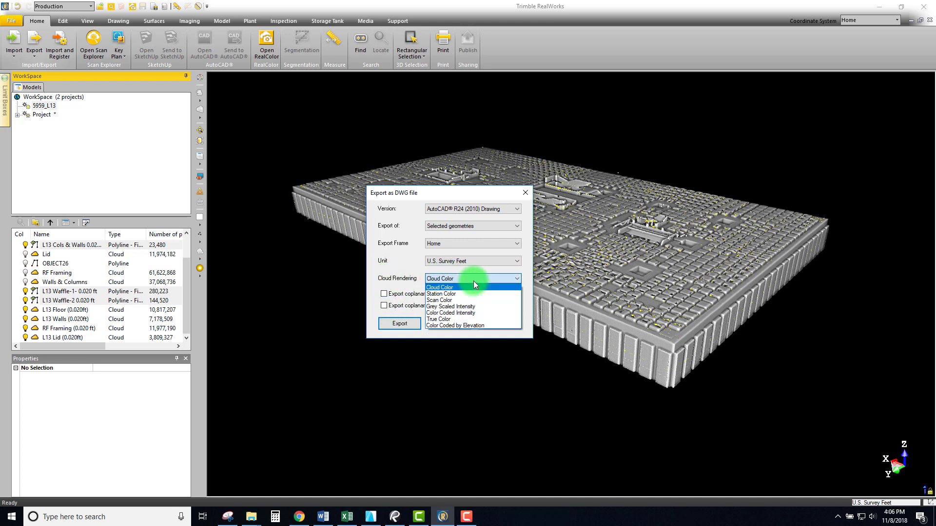
{"action": "left_click", "coordinate": [473, 280]}
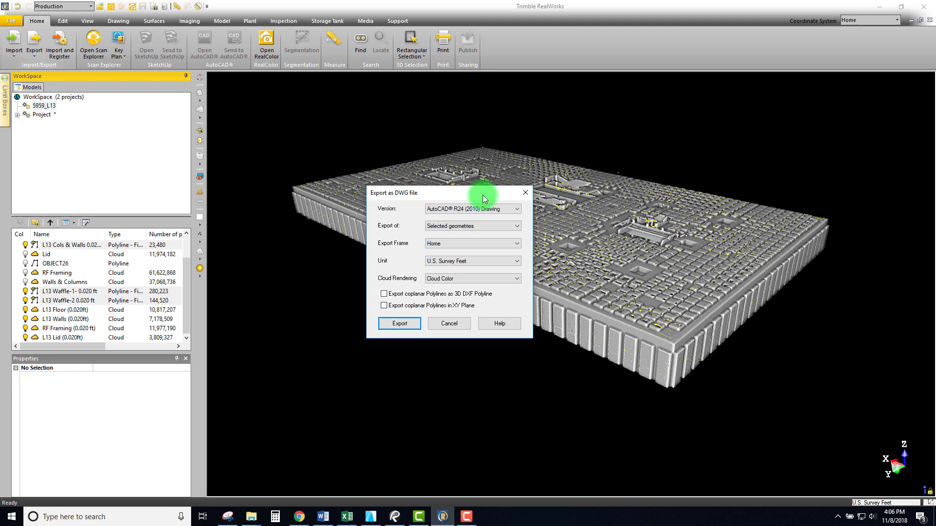
{"action": "left_click_drag", "start_coordinate": [474, 190], "coordinate": [525, 226]}
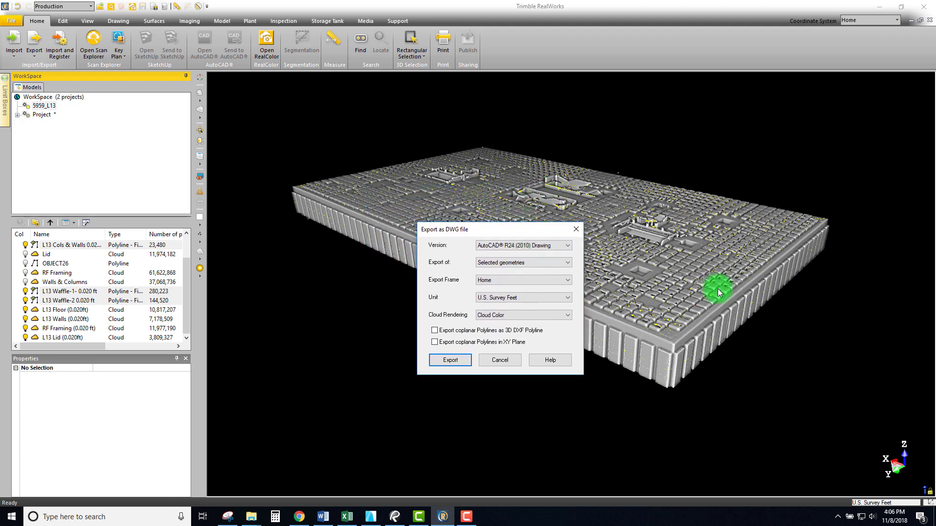
{"action": "left_click", "coordinate": [455, 365]}
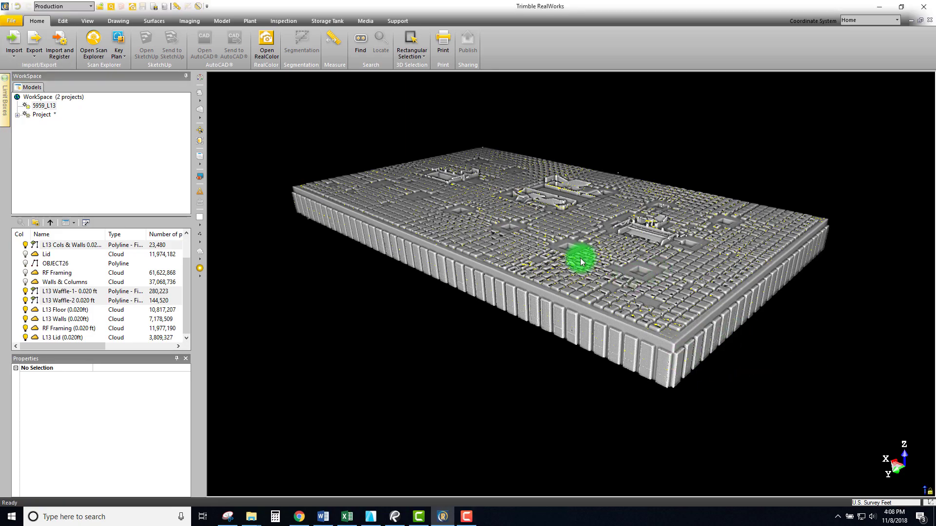
Examine the polylines across the waffle slab from several angles and clear their selection
{"action": "scroll", "coordinate": [572, 245], "scroll_direction": "down", "scroll_amount": 2}
{"action": "scroll", "coordinate": [572, 245], "scroll_direction": "up", "scroll_amount": 5}
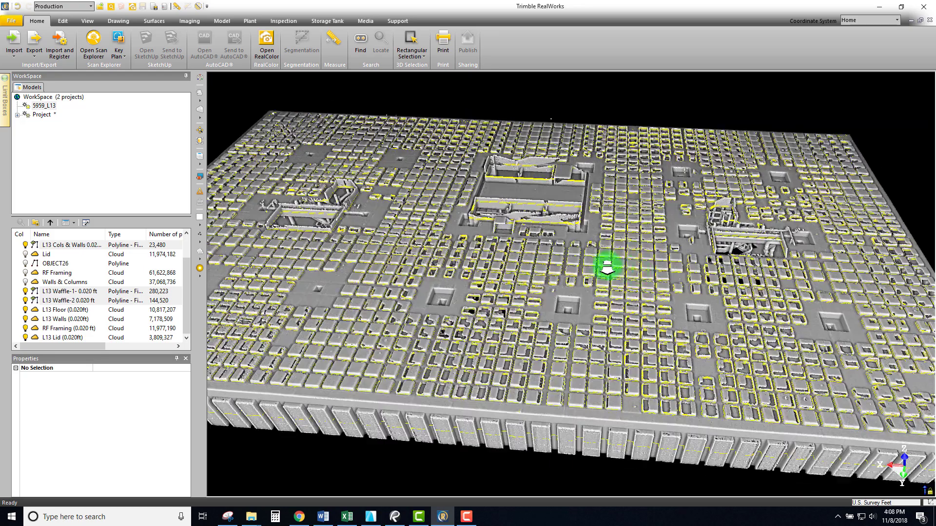
{"action": "scroll", "coordinate": [607, 267], "scroll_direction": "down", "scroll_amount": 4}
{"action": "left_click_drag", "start_coordinate": [564, 257], "coordinate": [570, 288]}
{"action": "scroll", "coordinate": [578, 229], "scroll_direction": "up", "scroll_amount": 2}
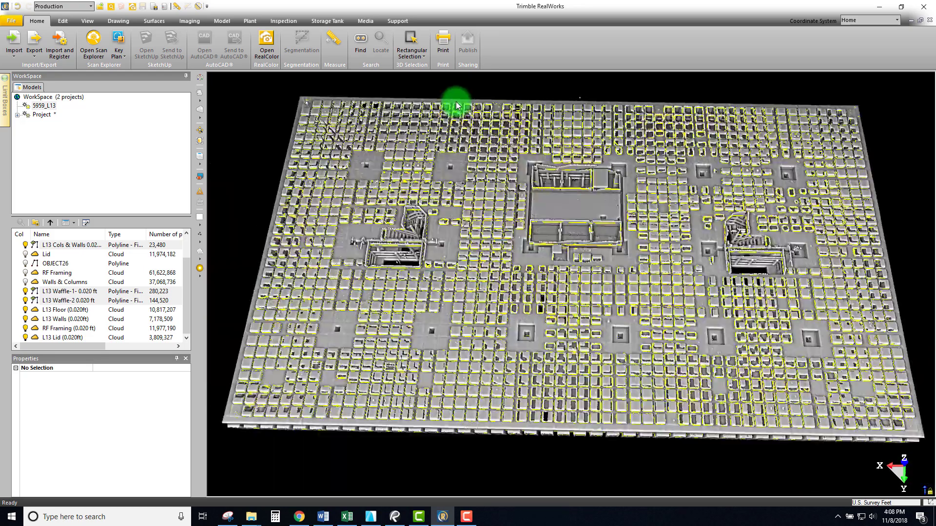
{"action": "left_click", "coordinate": [456, 106]}
{"action": "left_click", "coordinate": [473, 89]}
{"action": "left_click_drag", "start_coordinate": [669, 273], "coordinate": [597, 228]}
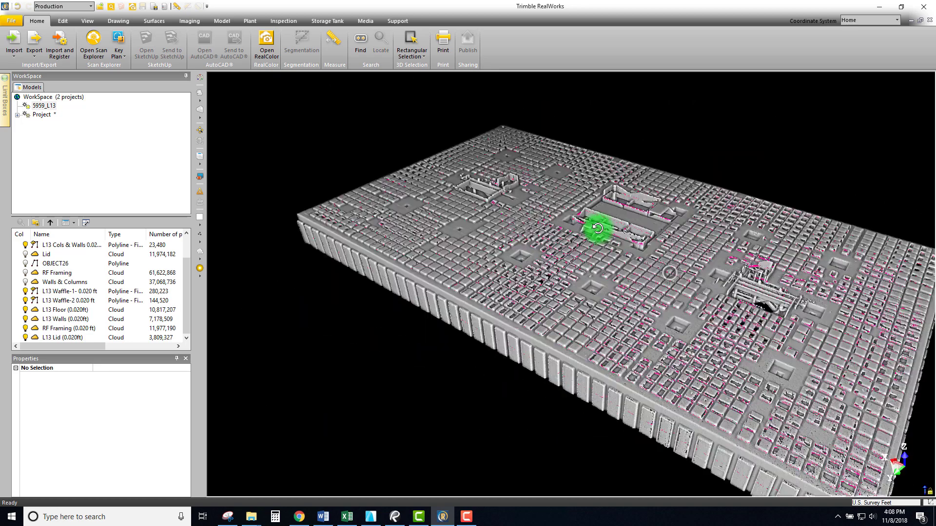
{"action": "scroll", "coordinate": [598, 228], "scroll_direction": "down", "scroll_amount": 4}
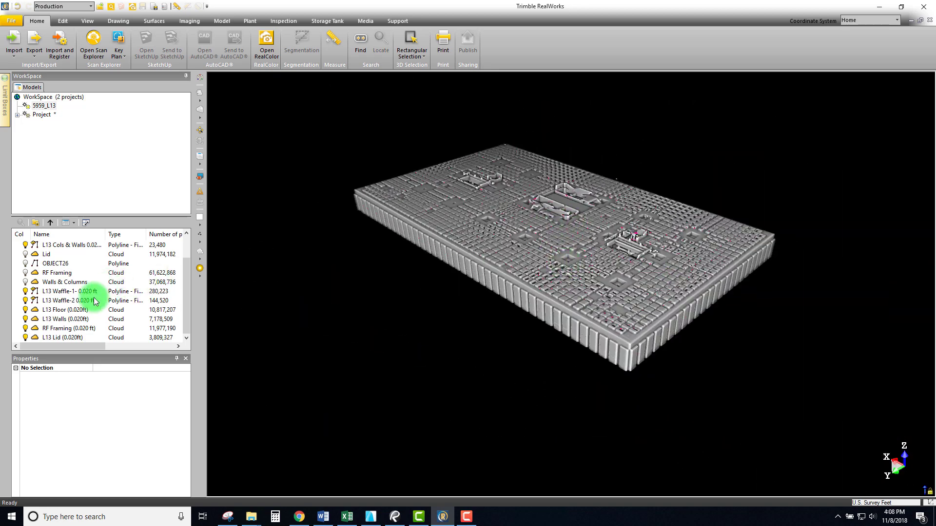
Select the L13 Floor, L13 Walls, RF Framing and L13 Lid 0.020 ft clouds together and start exporting the selection
{"action": "left_click", "coordinate": [49, 292]}
{"action": "left_click", "coordinate": [66, 310]}
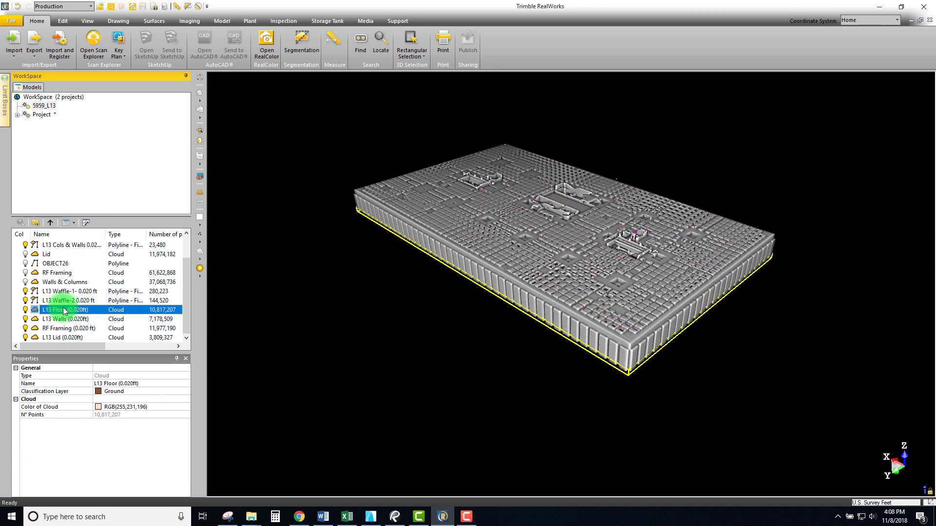
{"action": "left_click", "coordinate": [73, 319], "text": "shift"}
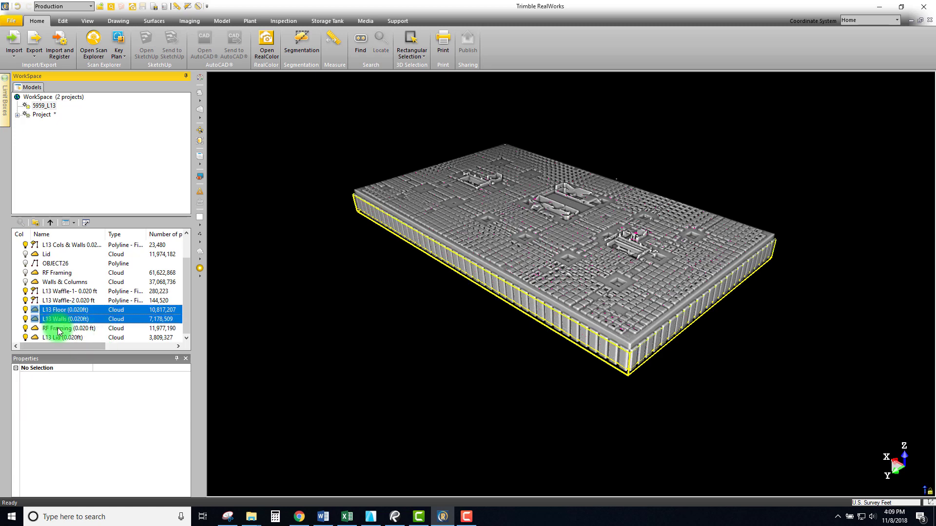
{"action": "left_click", "coordinate": [75, 329], "text": "shift"}
{"action": "left_click", "coordinate": [61, 338], "text": "shift"}
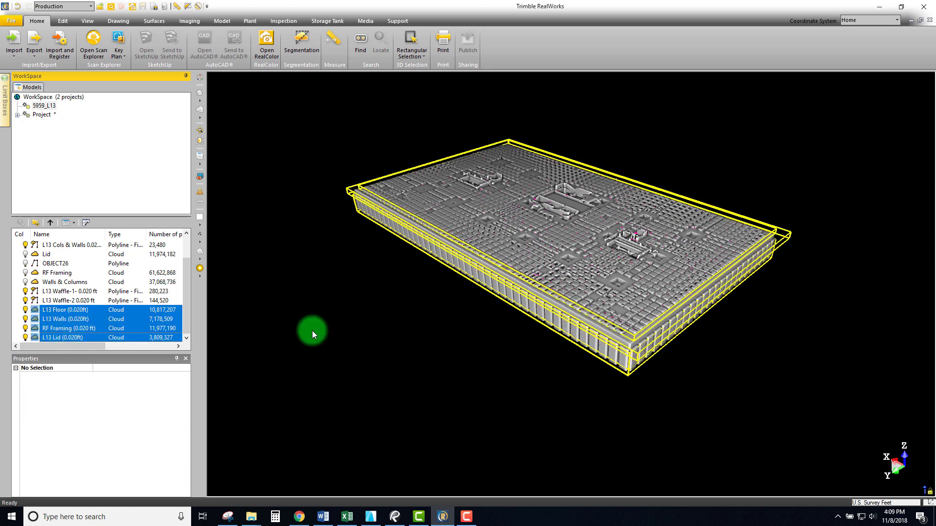
{"action": "scroll", "coordinate": [528, 249], "scroll_direction": "up", "scroll_amount": 3}
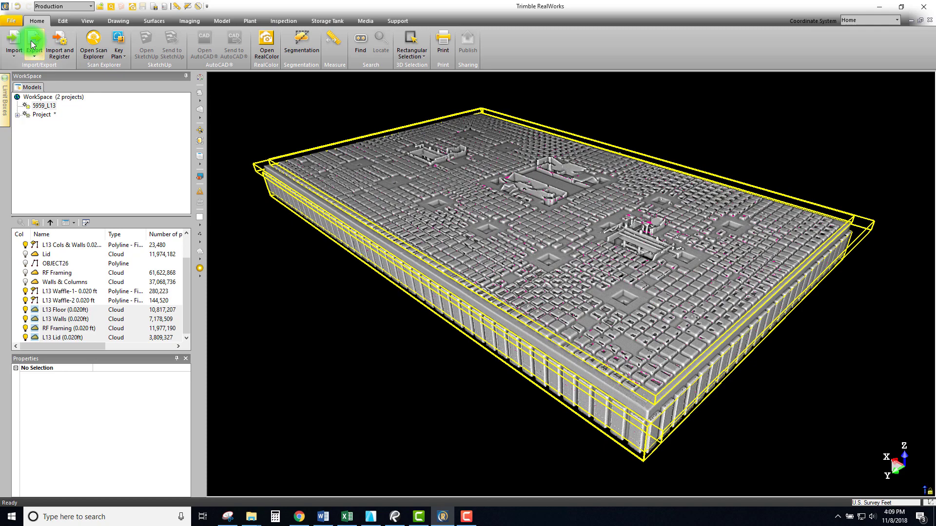
{"action": "left_click", "coordinate": [37, 58]}
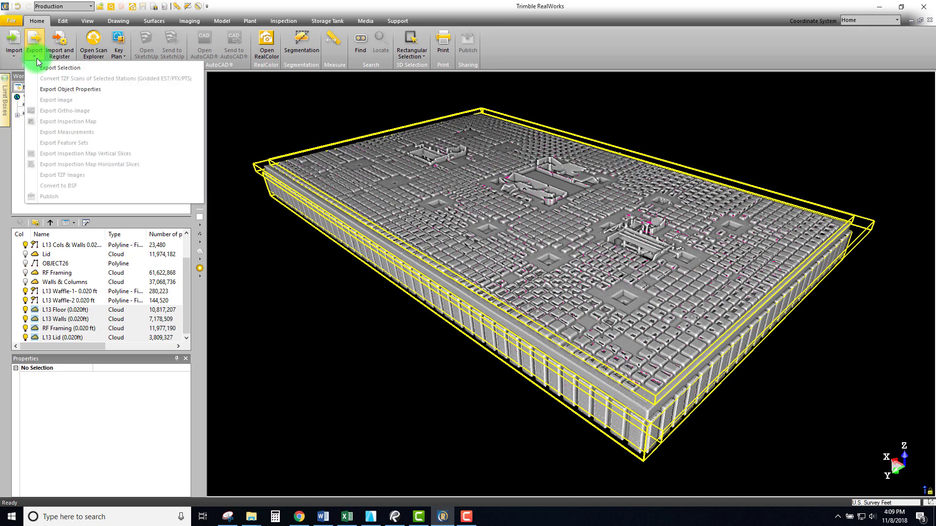
{"action": "left_click", "coordinate": [71, 69]}
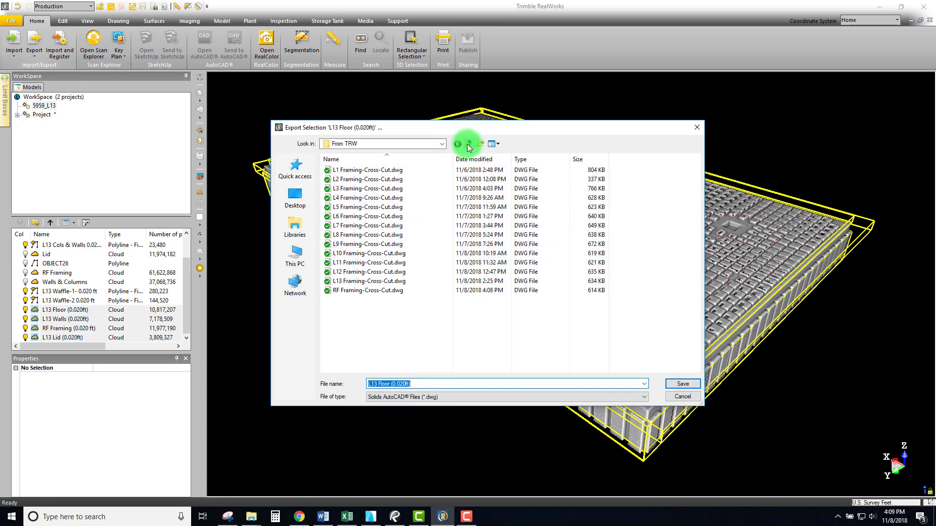
Browse to the RCPs folder, create a new folder named L13 in it and open that folder
{"action": "left_click", "coordinate": [468, 144]}
{"action": "left_click", "coordinate": [468, 145]}
{"action": "double_click", "coordinate": [341, 188]}
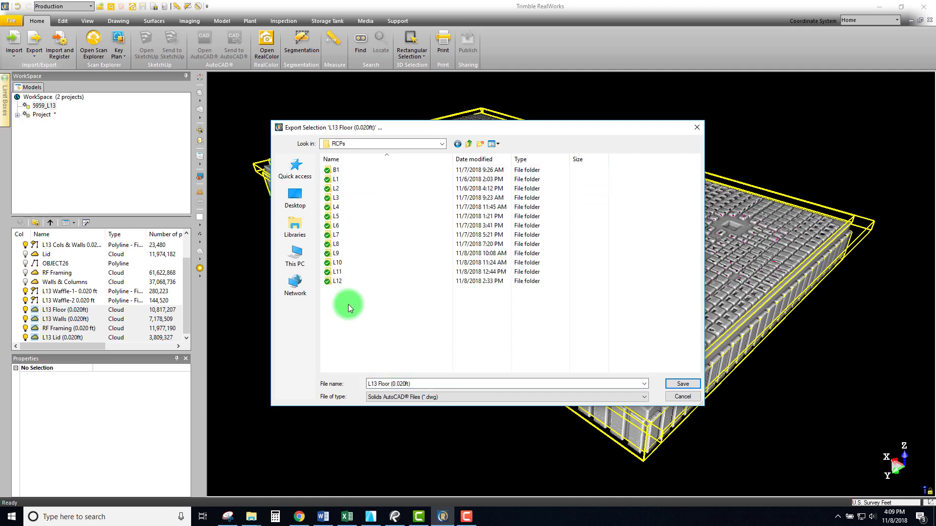
{"action": "left_click", "coordinate": [482, 145]}
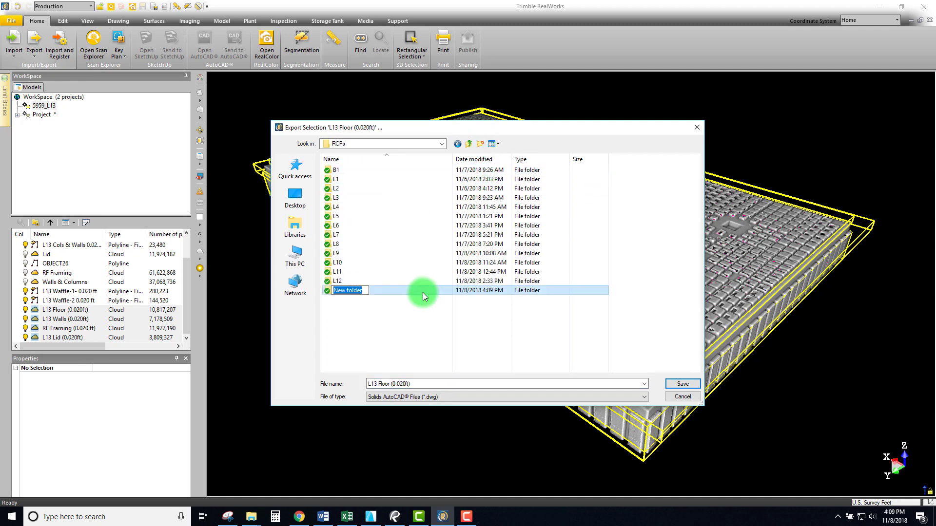
{"action": "type", "text": "L13"}
{"action": "left_click", "coordinate": [362, 314]}
{"action": "double_click", "coordinate": [337, 291]}
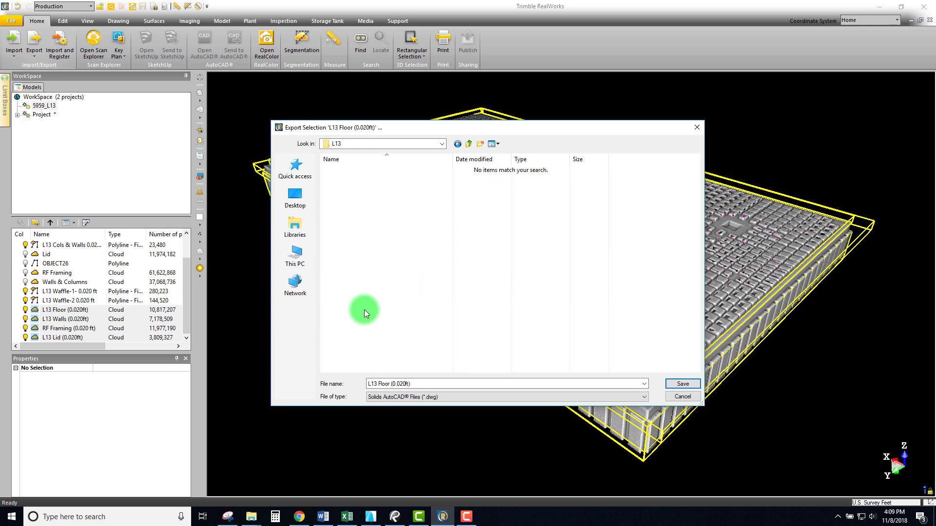
Choose ReCap Files (*.rcp) as the export type and save the clouds as L13 Floor (0.020ft).rcp
{"action": "left_click", "coordinate": [432, 397]}
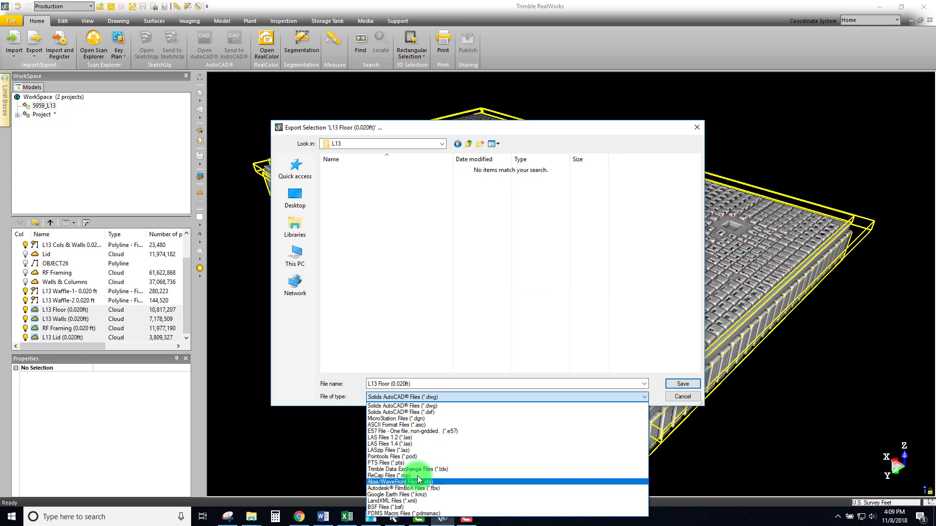
{"action": "left_click", "coordinate": [416, 476]}
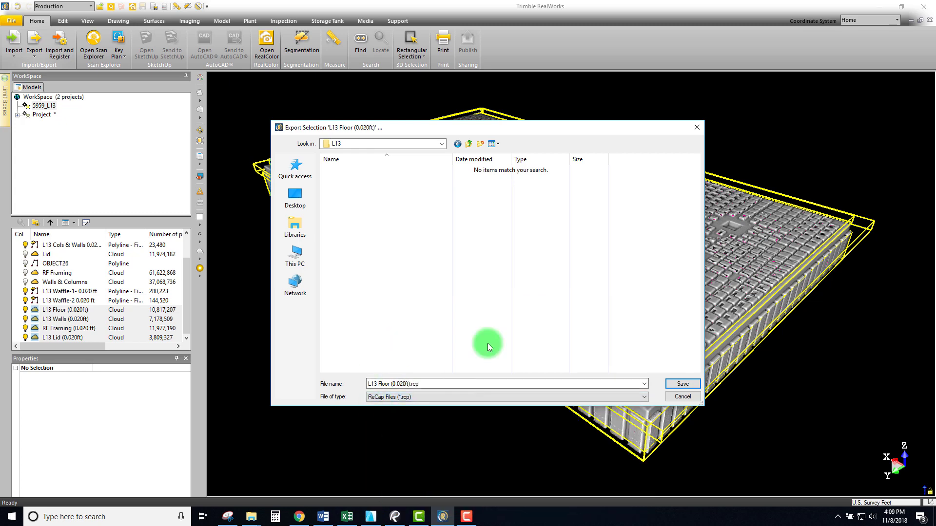
{"action": "left_click_drag", "start_coordinate": [409, 127], "coordinate": [406, 126]}
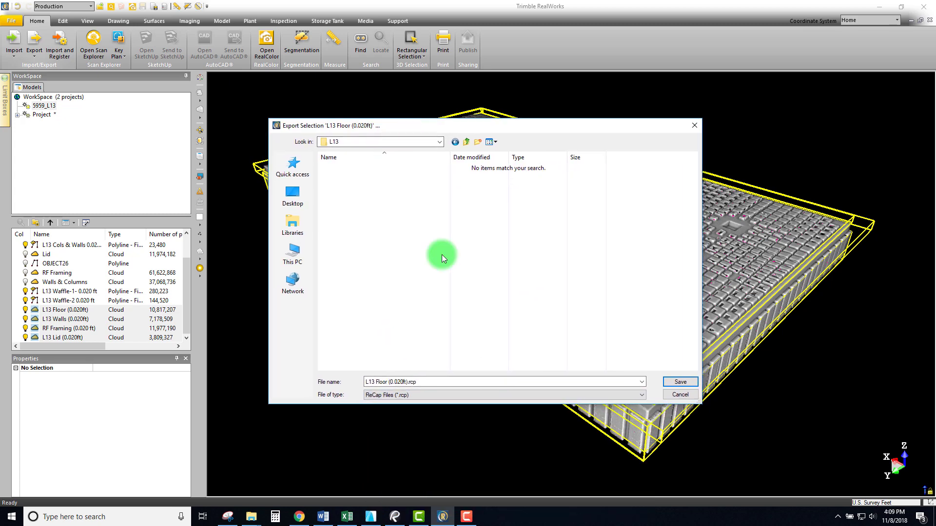
{"action": "left_click", "coordinate": [681, 383]}
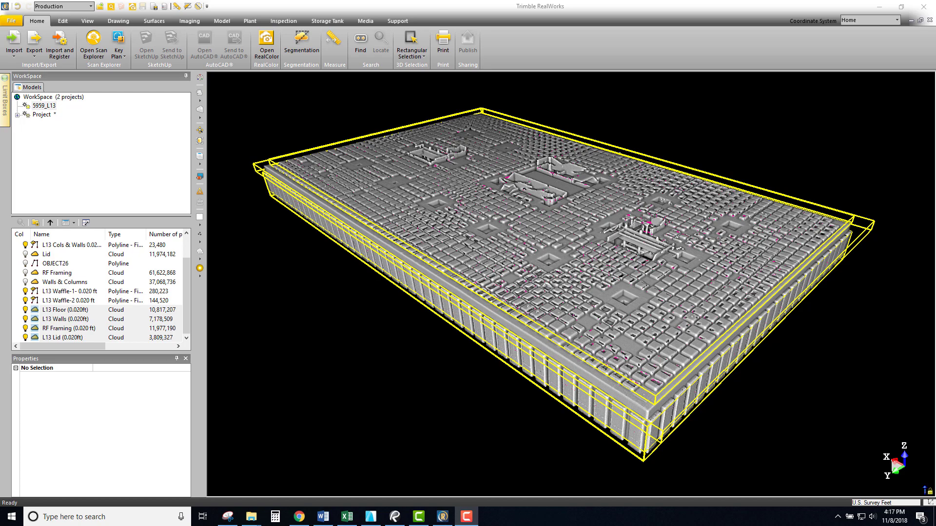
{"action": "scroll", "coordinate": [489, 318], "scroll_direction": "down", "scroll_amount": 3}
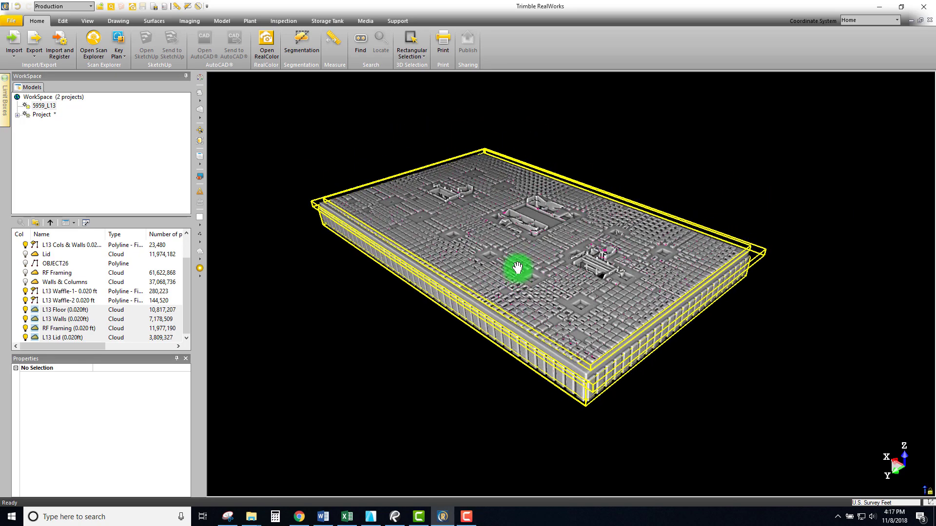
{"action": "middle_click_drag", "start_coordinate": [684, 333], "coordinate": [681, 363]}
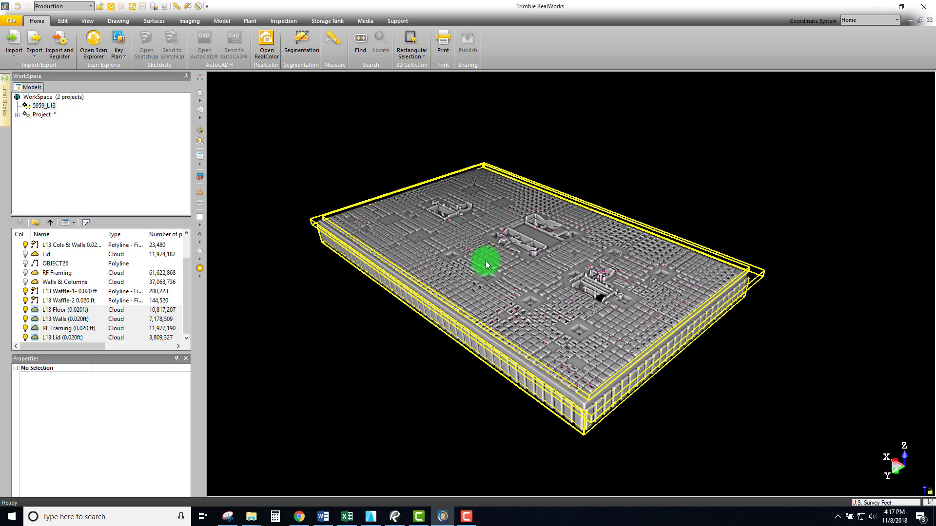
{"action": "left_click_drag", "start_coordinate": [577, 303], "coordinate": [381, 444]}
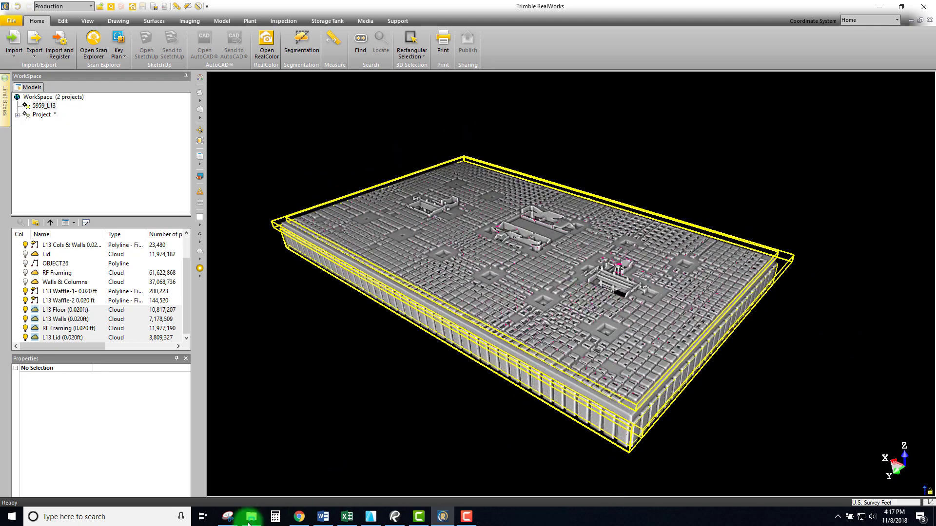
Switch to File Explorer, browse to Models > RCPs > L13 and open the L13 Floor (0.020ft) Support folder
{"action": "mouse_move", "coordinate": [250, 521]}
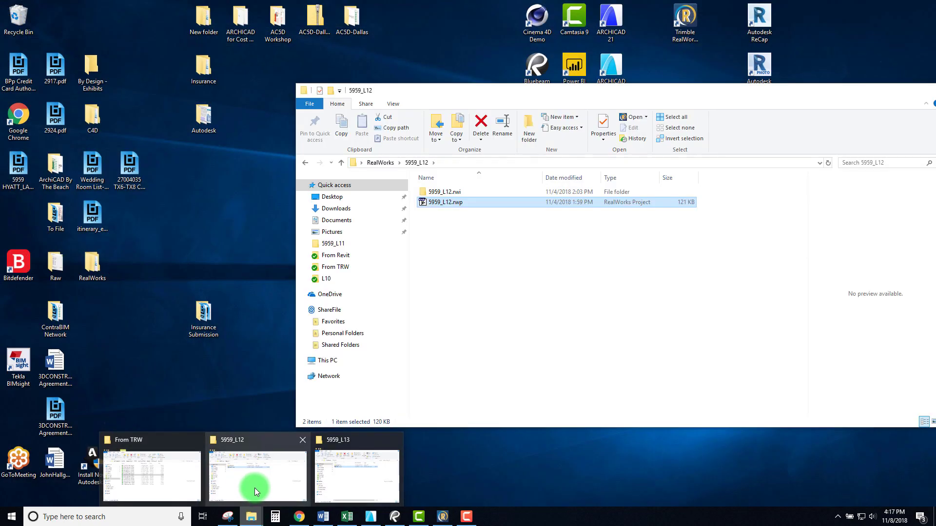
{"action": "left_click", "coordinate": [210, 489]}
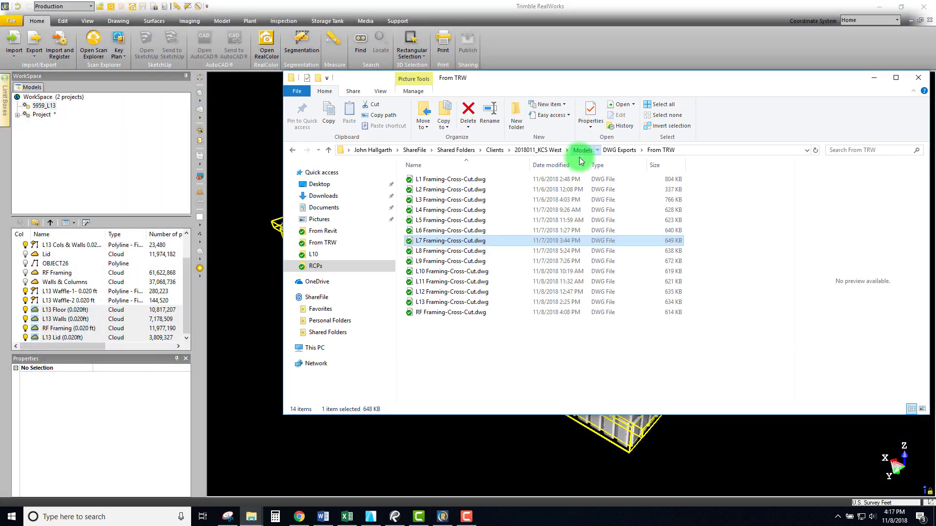
{"action": "left_click", "coordinate": [582, 150]}
{"action": "double_click", "coordinate": [422, 200]}
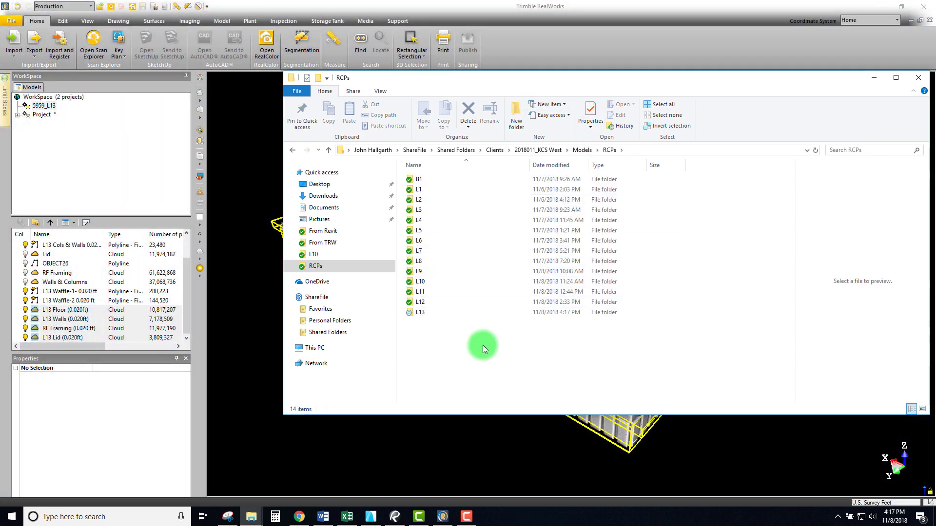
{"action": "double_click", "coordinate": [419, 312]}
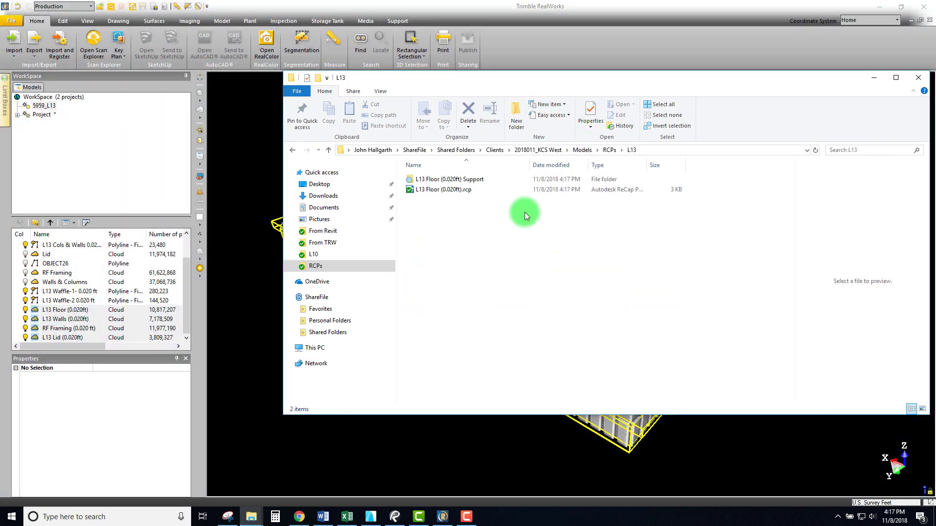
{"action": "left_click", "coordinate": [431, 195]}
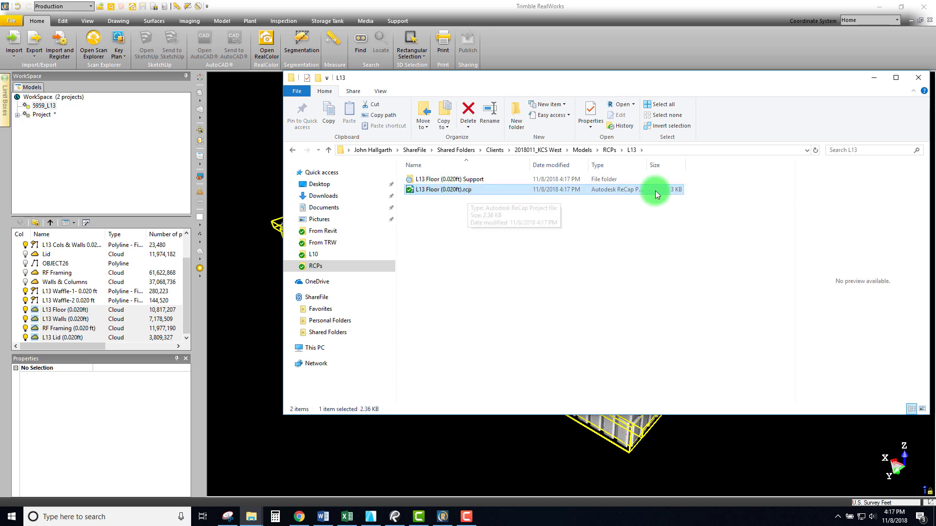
{"action": "double_click", "coordinate": [441, 179]}
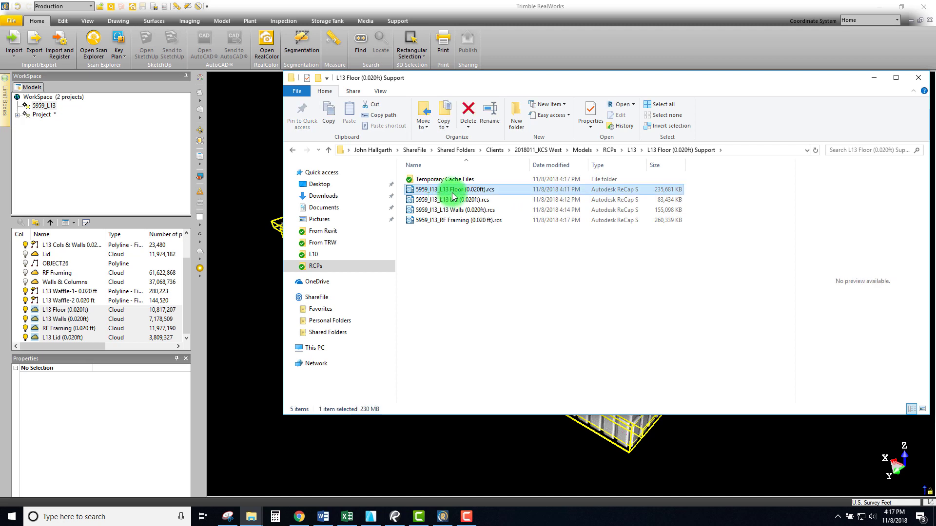
Check the file sizes of the Floor, Lid, Walls and RF Framing .rcs scans, individually and all four together
{"action": "left_click", "coordinate": [672, 220]}
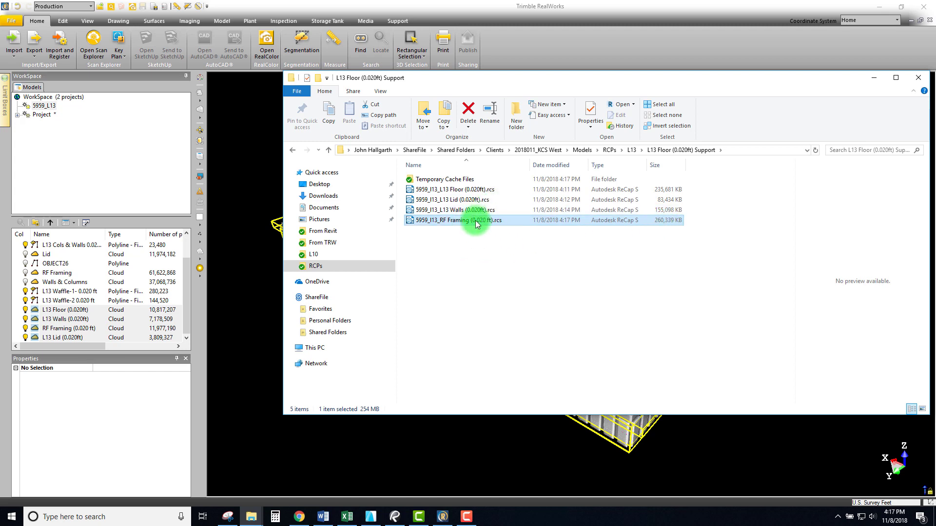
{"action": "left_click", "coordinate": [670, 191]}
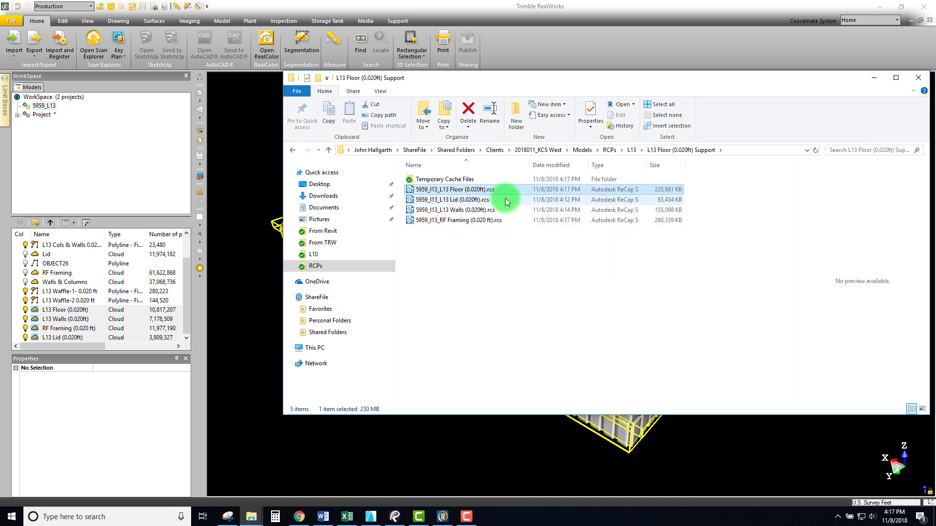
{"action": "left_click", "coordinate": [672, 200]}
{"action": "left_click", "coordinate": [670, 210]}
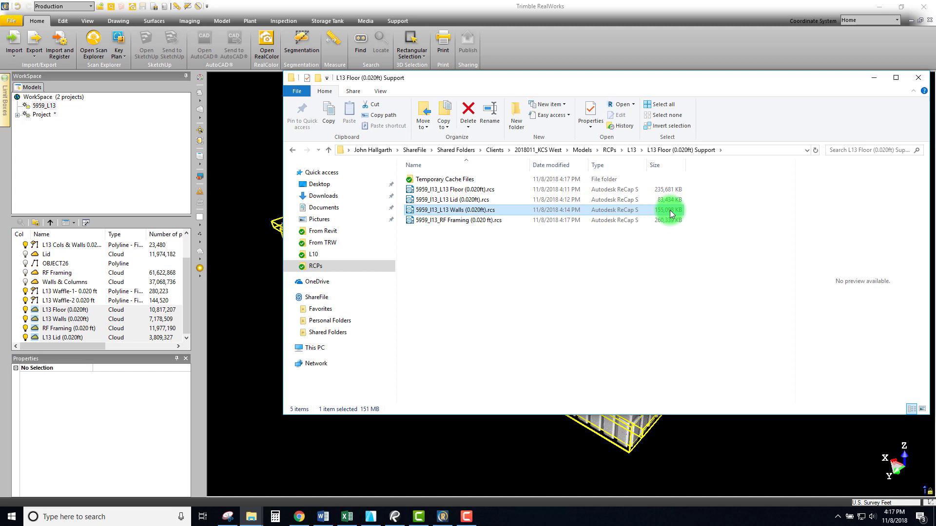
{"action": "left_click", "coordinate": [671, 200]}
{"action": "left_click", "coordinate": [670, 210]}
{"action": "left_click", "coordinate": [669, 201]}
{"action": "left_click", "coordinate": [669, 221]}
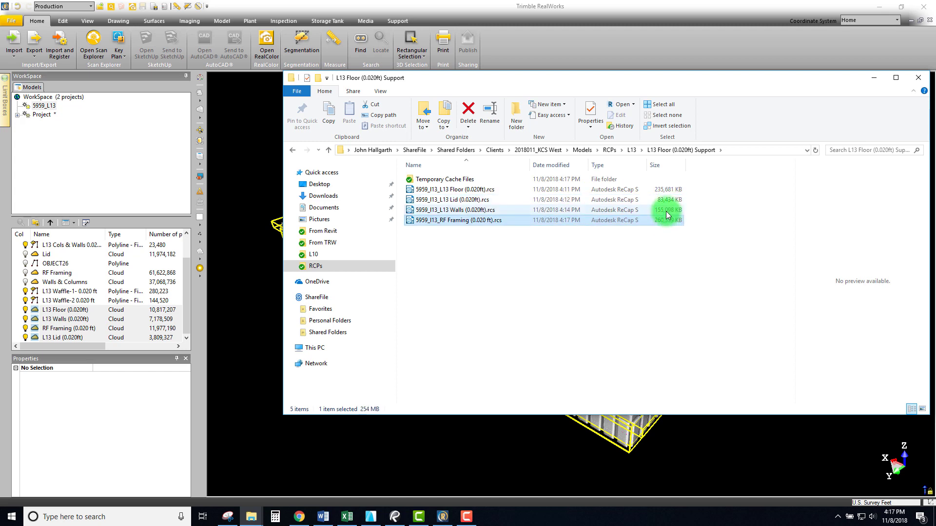
{"action": "left_click", "coordinate": [667, 211]}
{"action": "left_click", "coordinate": [668, 199]}
{"action": "left_click", "coordinate": [668, 191]}
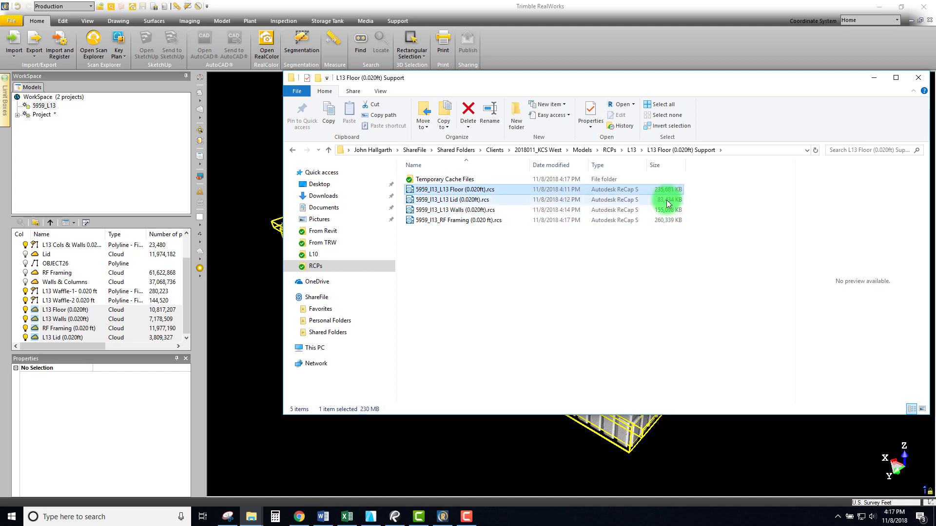
{"action": "left_click", "coordinate": [668, 200], "text": "ctrl"}
{"action": "left_click", "coordinate": [667, 210], "text": "ctrl"}
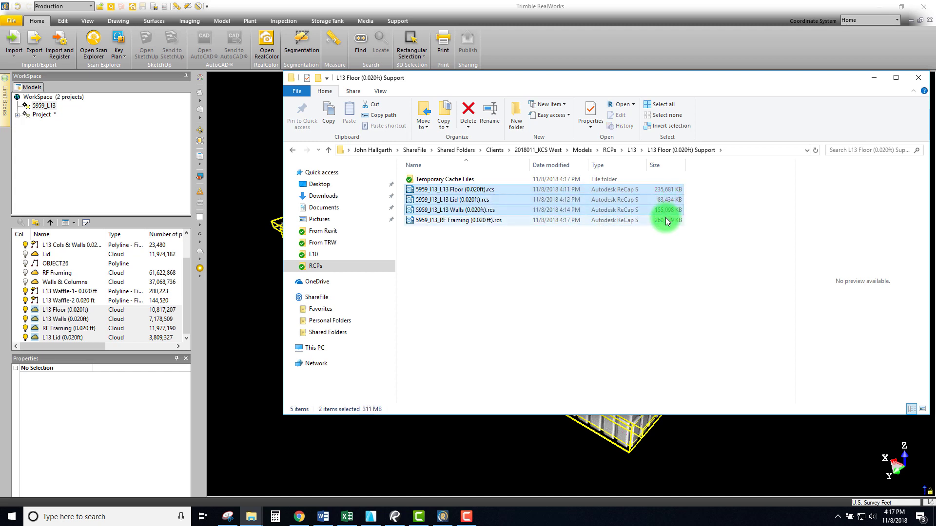
{"action": "left_click", "coordinate": [662, 259]}
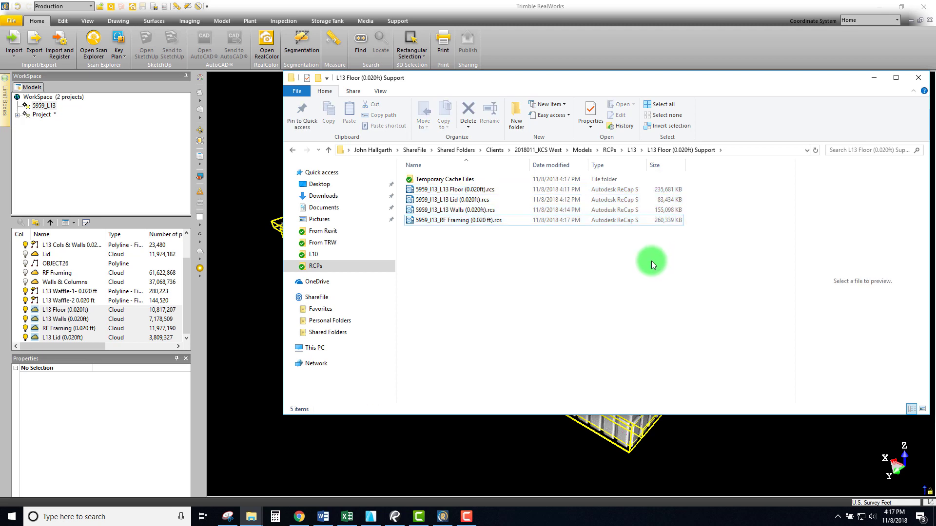
{"action": "left_click", "coordinate": [664, 209]}
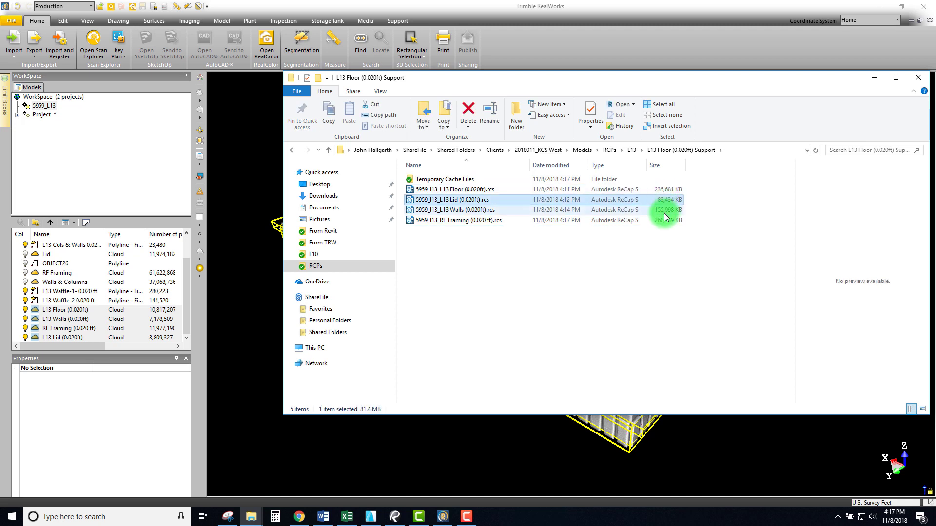
{"action": "left_click", "coordinate": [666, 221]}
{"action": "left_click", "coordinate": [665, 210]}
{"action": "left_click", "coordinate": [667, 190]}
{"action": "left_click", "coordinate": [668, 200]}
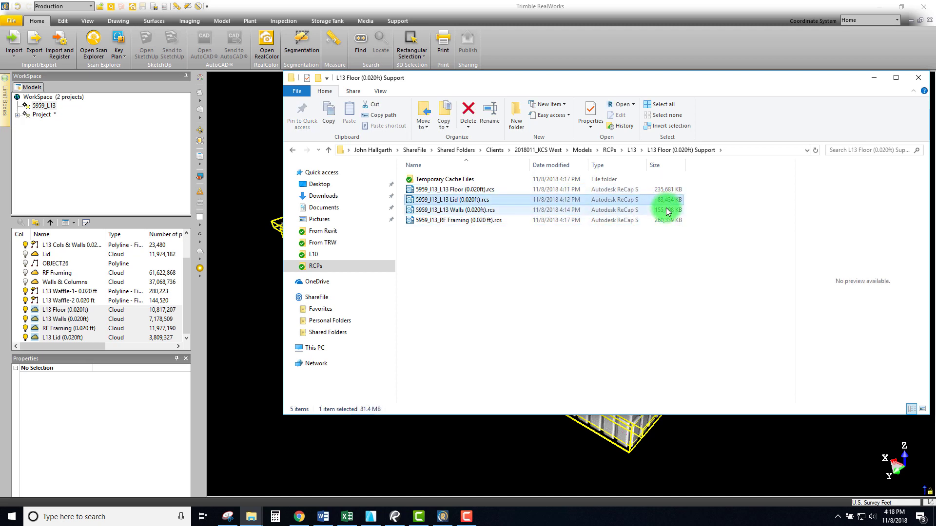
{"action": "left_click", "coordinate": [667, 209]}
{"action": "left_click", "coordinate": [667, 233]}
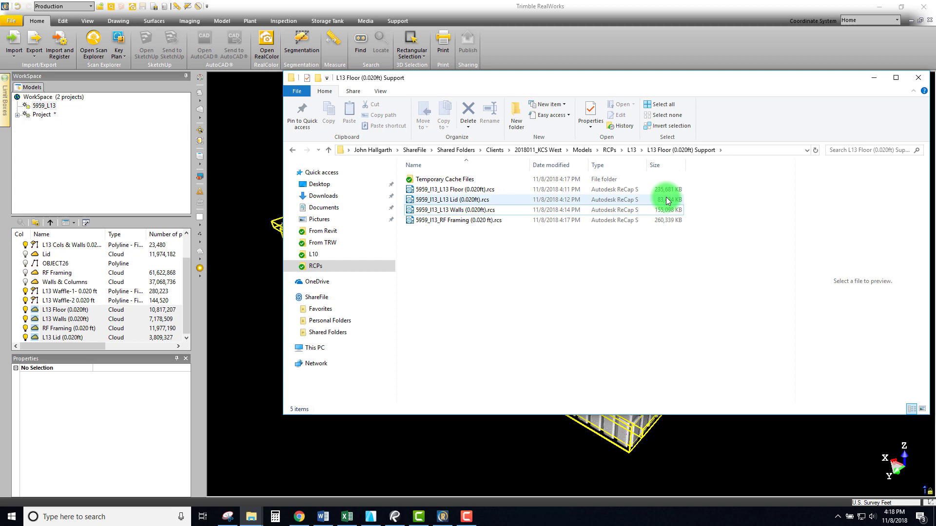
Minimize the File Explorer window, return to Trimble RealWorks and examine the selected level 13 clouds from several angles and distances
{"action": "left_click_drag", "start_coordinate": [682, 83], "coordinate": [649, 111]}
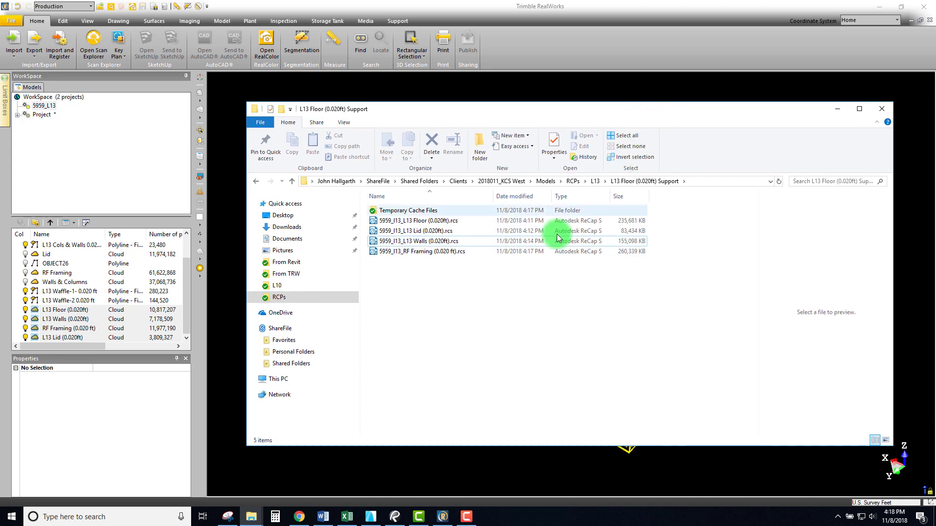
{"action": "left_click", "coordinate": [838, 109]}
{"action": "scroll", "coordinate": [574, 258], "scroll_direction": "down", "scroll_amount": 5}
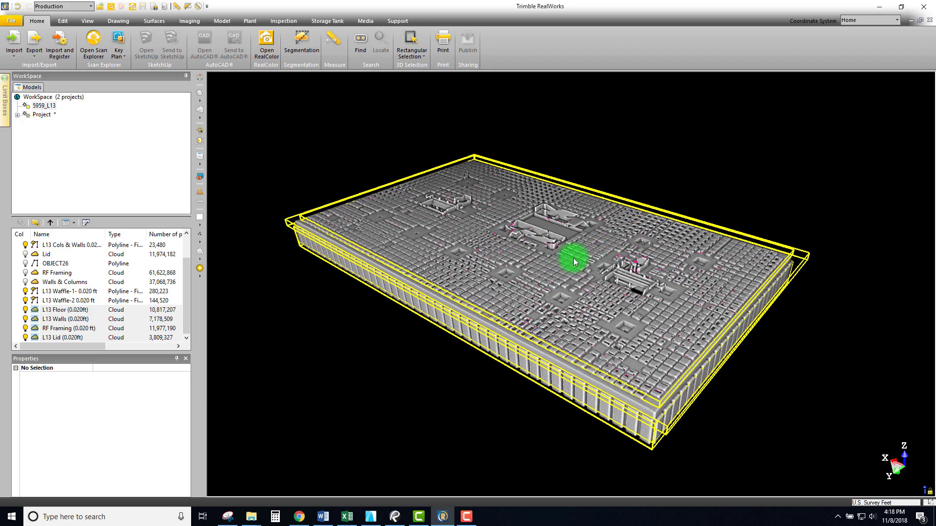
{"action": "scroll", "coordinate": [556, 269], "scroll_direction": "up", "scroll_amount": 3}
{"action": "left_click_drag", "start_coordinate": [561, 269], "coordinate": [539, 248]}
{"action": "scroll", "coordinate": [652, 261], "scroll_direction": "down", "scroll_amount": 3}
{"action": "scroll", "coordinate": [593, 257], "scroll_direction": "up", "scroll_amount": 5}
{"action": "scroll", "coordinate": [593, 257], "scroll_direction": "down", "scroll_amount": 3}
{"action": "scroll", "coordinate": [591, 253], "scroll_direction": "down", "scroll_amount": 2}
{"action": "scroll", "coordinate": [608, 245], "scroll_direction": "up", "scroll_amount": 3}
{"action": "scroll", "coordinate": [653, 263], "scroll_direction": "down", "scroll_amount": 3}
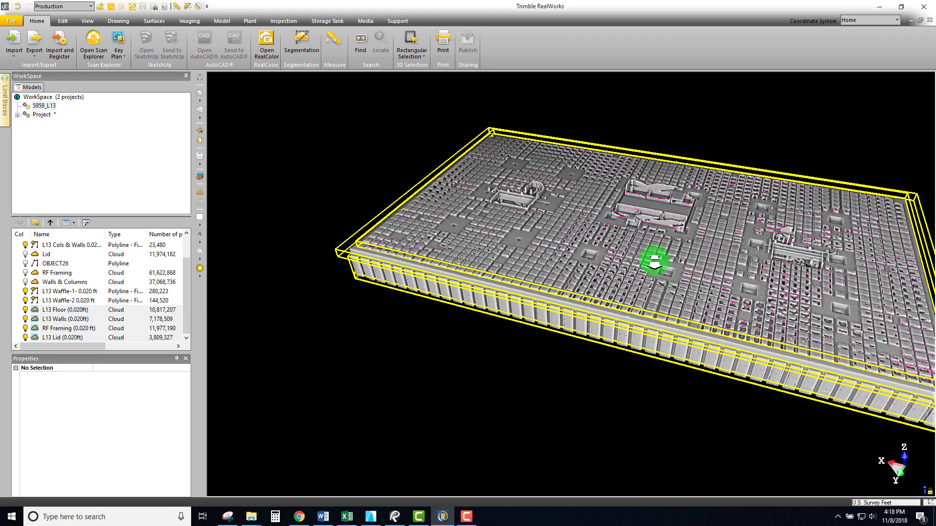
Examine the level 13 model's waffle grid, core openings and outer edges from oblique corner views and a frontal raised view
{"action": "left_click_drag", "start_coordinate": [629, 254], "coordinate": [543, 225]}
{"action": "scroll", "coordinate": [479, 199], "scroll_direction": "up", "scroll_amount": 2}
{"action": "scroll", "coordinate": [479, 199], "scroll_direction": "up", "scroll_amount": 4}
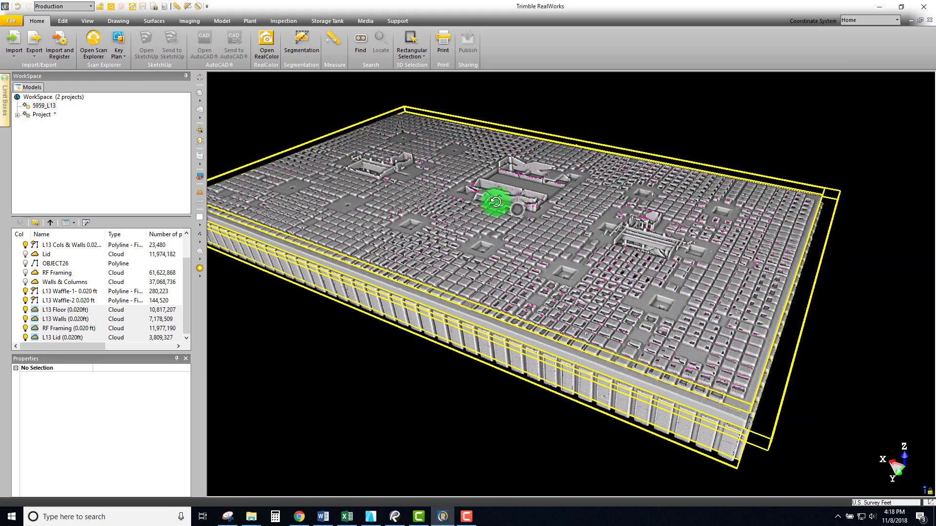
{"action": "scroll", "coordinate": [518, 218], "scroll_direction": "down", "scroll_amount": 3}
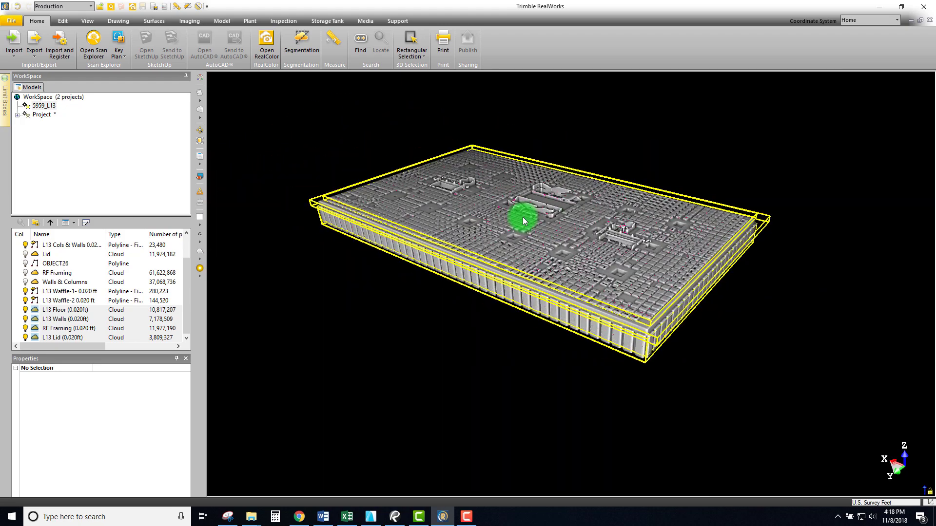
{"action": "scroll", "coordinate": [530, 227], "scroll_direction": "up", "scroll_amount": 3}
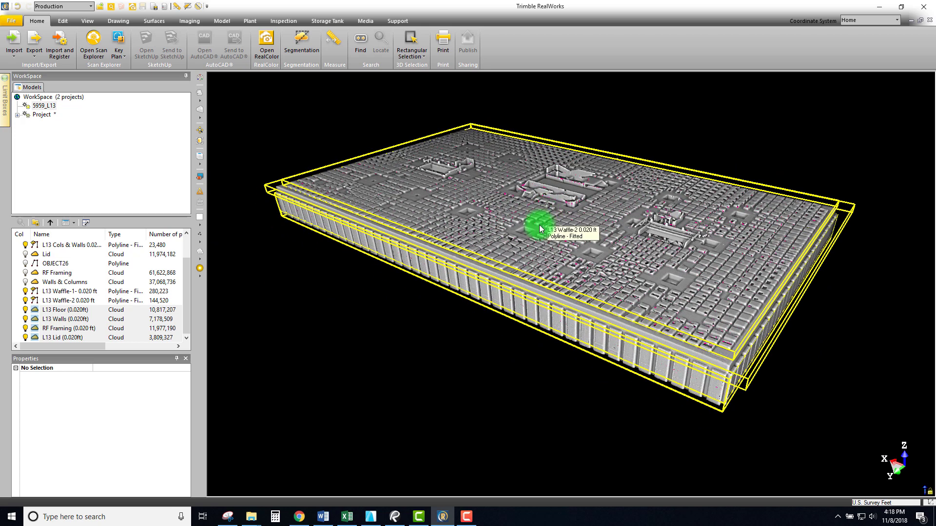
{"action": "left_click_drag", "start_coordinate": [547, 210], "coordinate": [587, 176]}
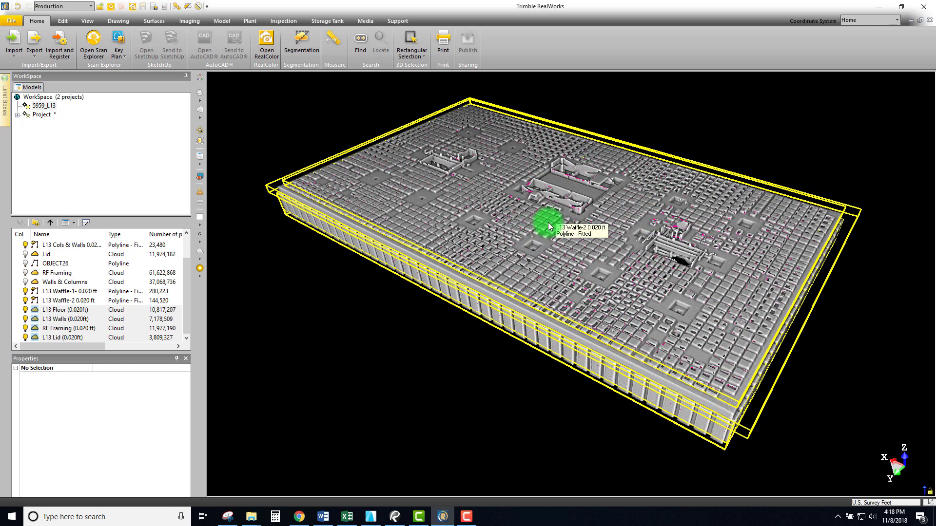
{"action": "left_click_drag", "start_coordinate": [548, 223], "coordinate": [549, 214]}
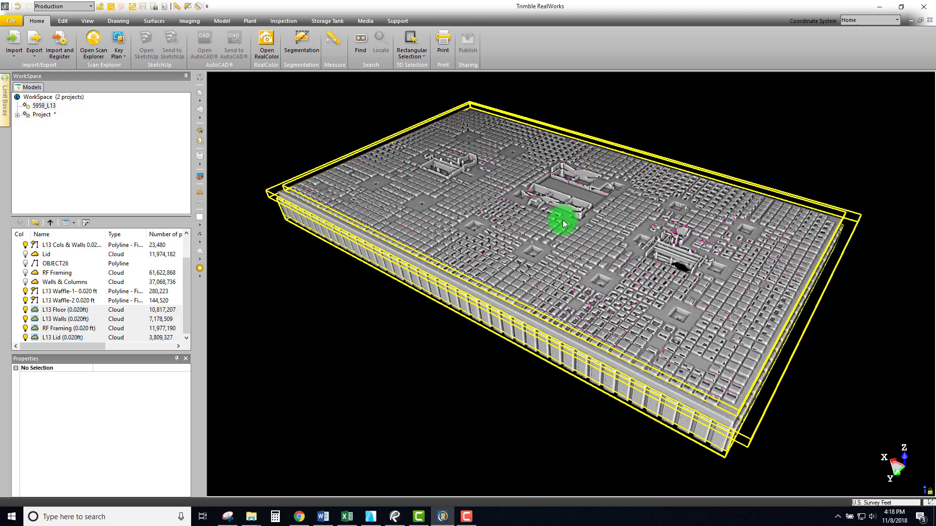
{"action": "scroll", "coordinate": [563, 223], "scroll_direction": "up", "scroll_amount": 3}
{"action": "scroll", "coordinate": [563, 227], "scroll_direction": "down", "scroll_amount": 5}
{"action": "scroll", "coordinate": [577, 235], "scroll_direction": "up", "scroll_amount": 3}
{"action": "middle_click_drag", "start_coordinate": [580, 233], "coordinate": [589, 216]}
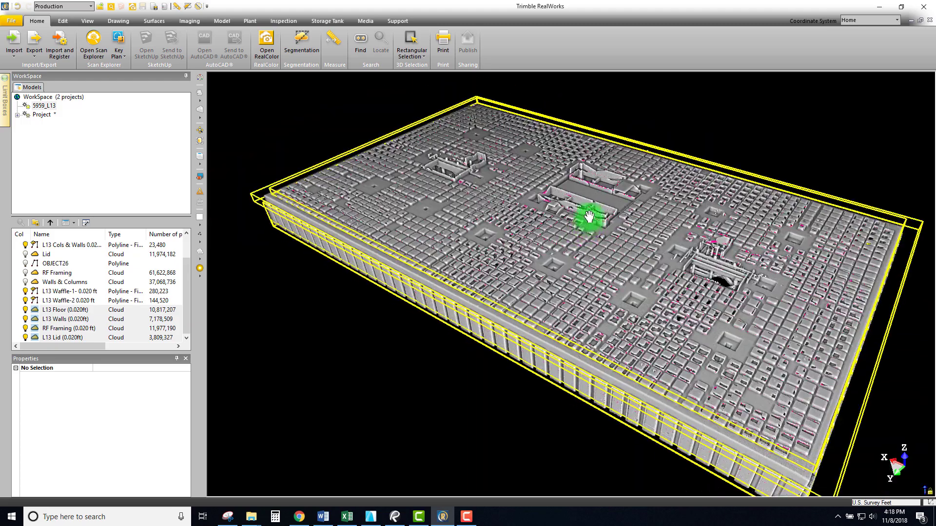
{"action": "left_click_drag", "start_coordinate": [589, 217], "coordinate": [607, 229]}
{"action": "scroll", "coordinate": [595, 254], "scroll_direction": "down", "scroll_amount": 3}
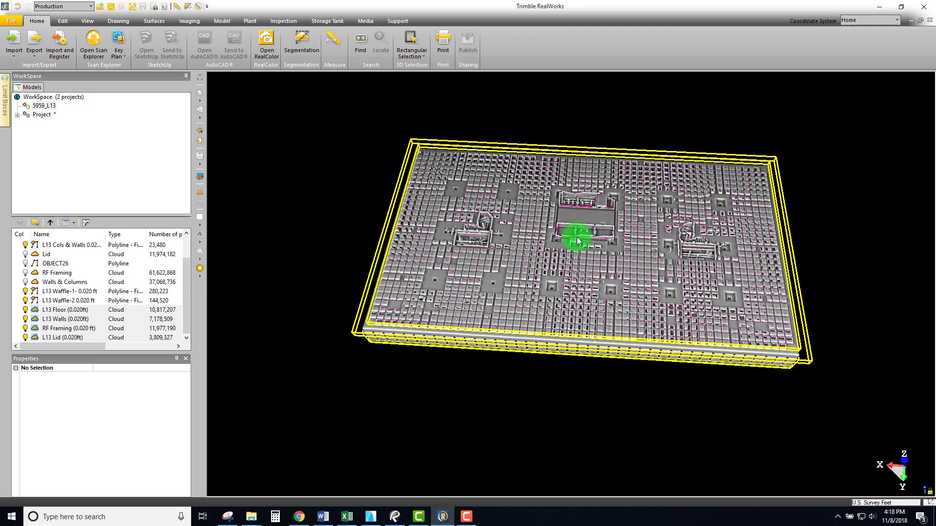
{"action": "scroll", "coordinate": [577, 237], "scroll_direction": "up", "scroll_amount": 3}
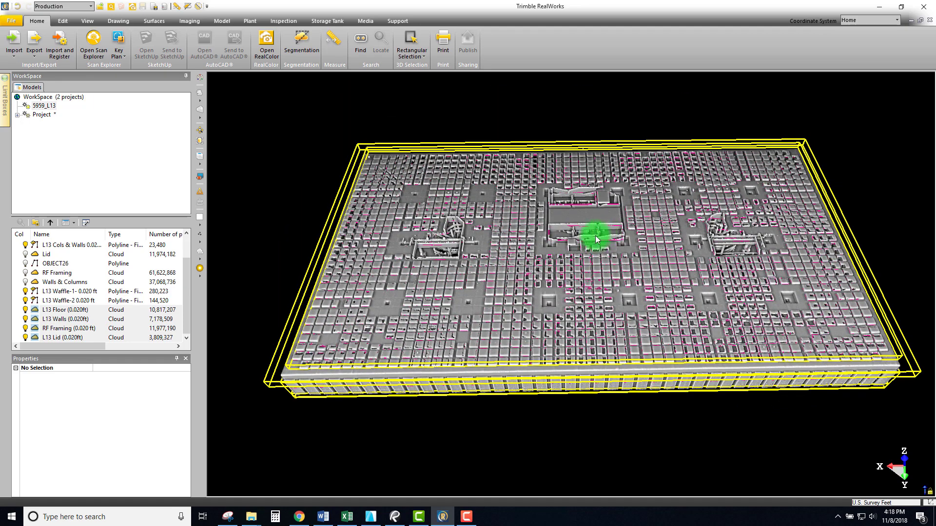
{"action": "middle_click_drag", "start_coordinate": [596, 236], "coordinate": [570, 226]}
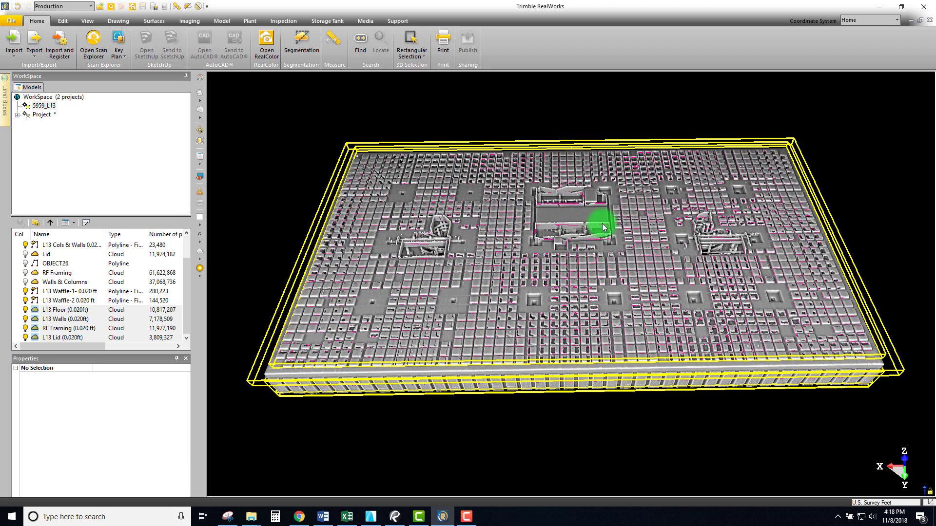